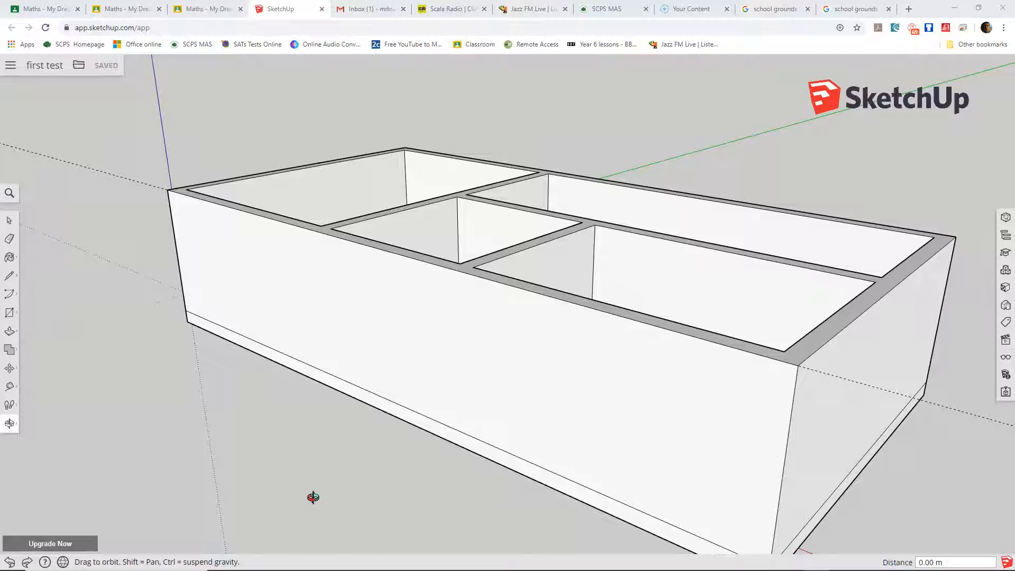
Push/Pull the long edge face of the floor slab outward about 2.87 m.
click(10, 331)
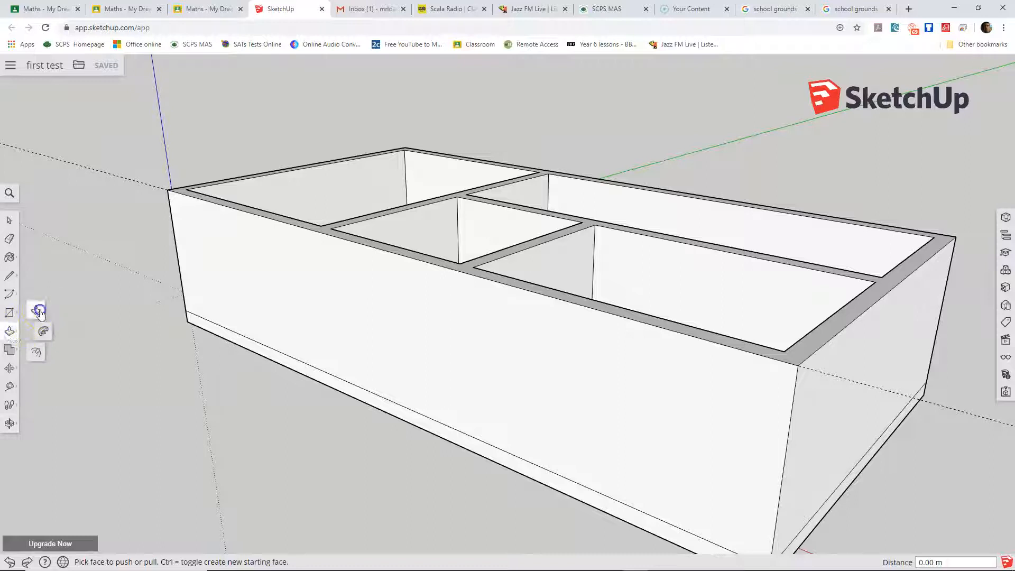
click(39, 312)
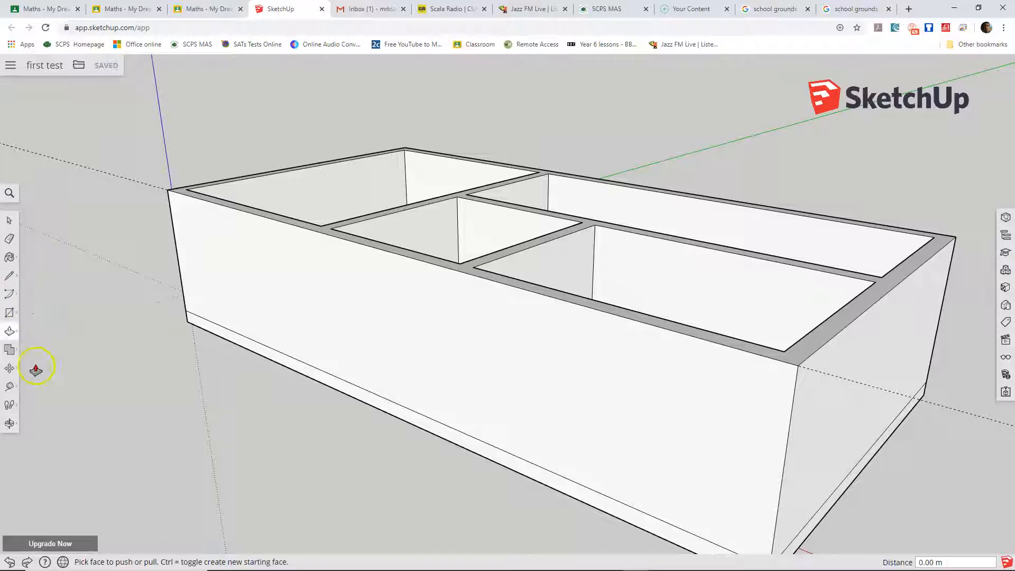
click(9, 423)
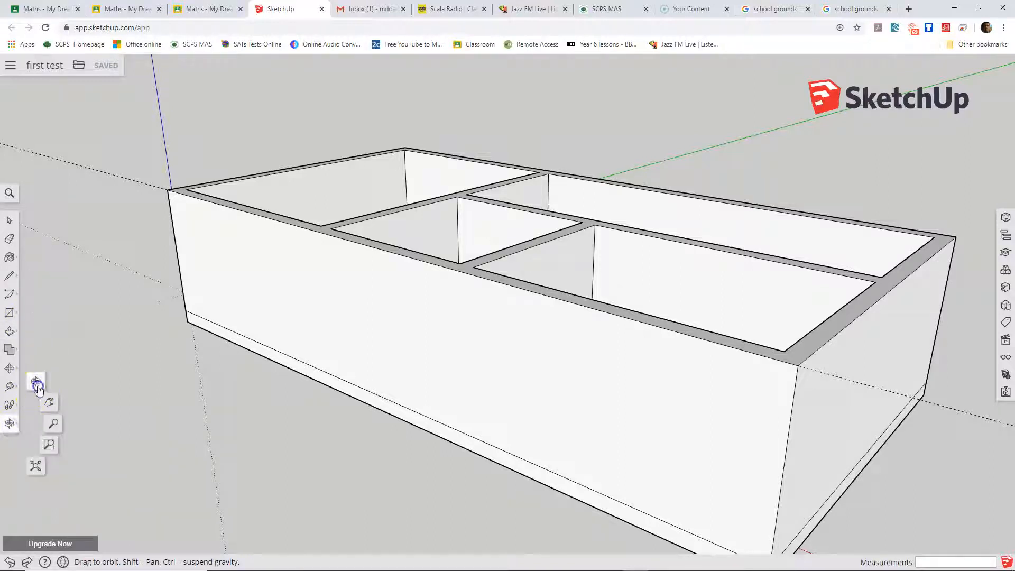
drag(331, 276, 547, 469)
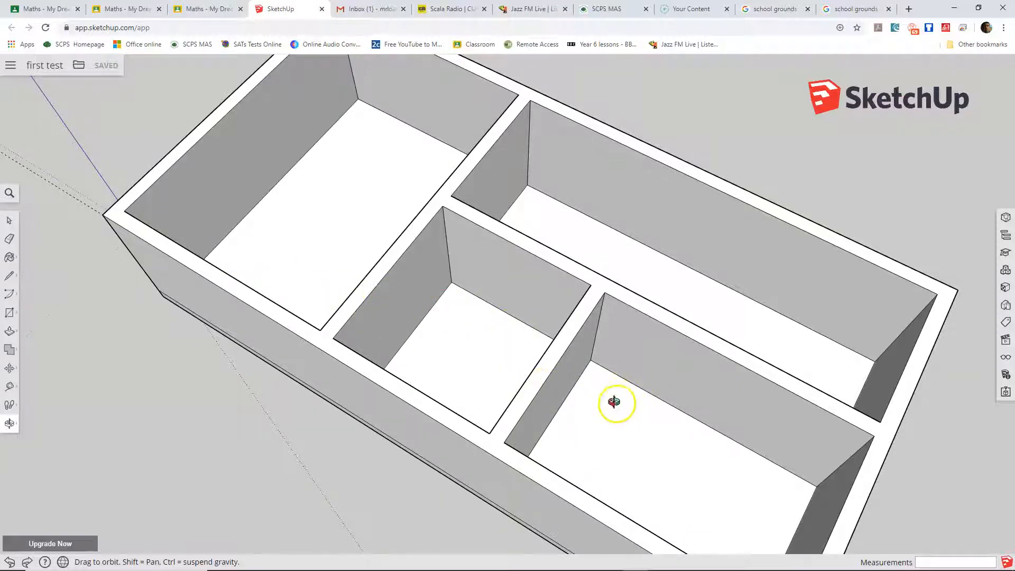
drag(465, 494, 374, 254)
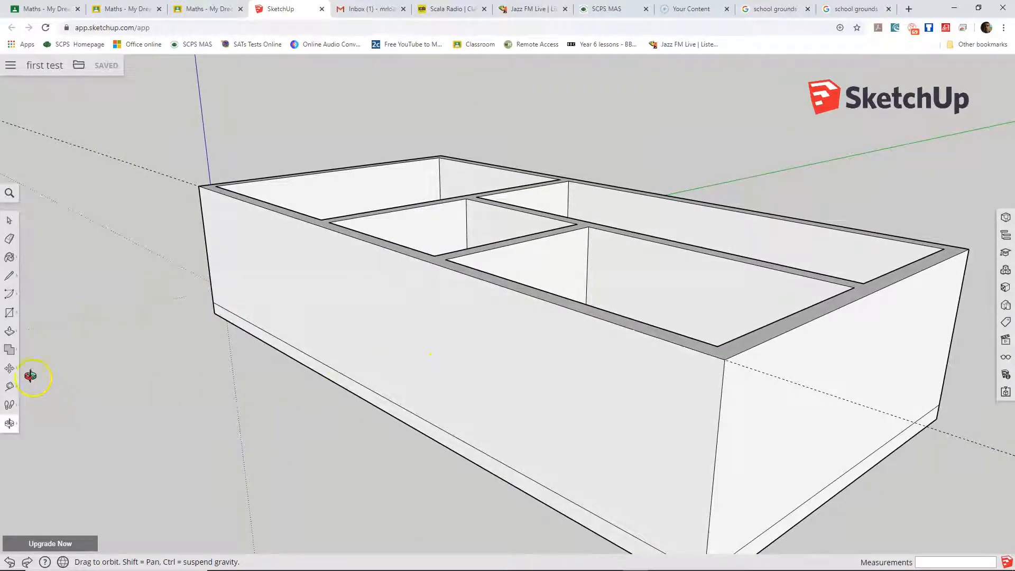
click(11, 333)
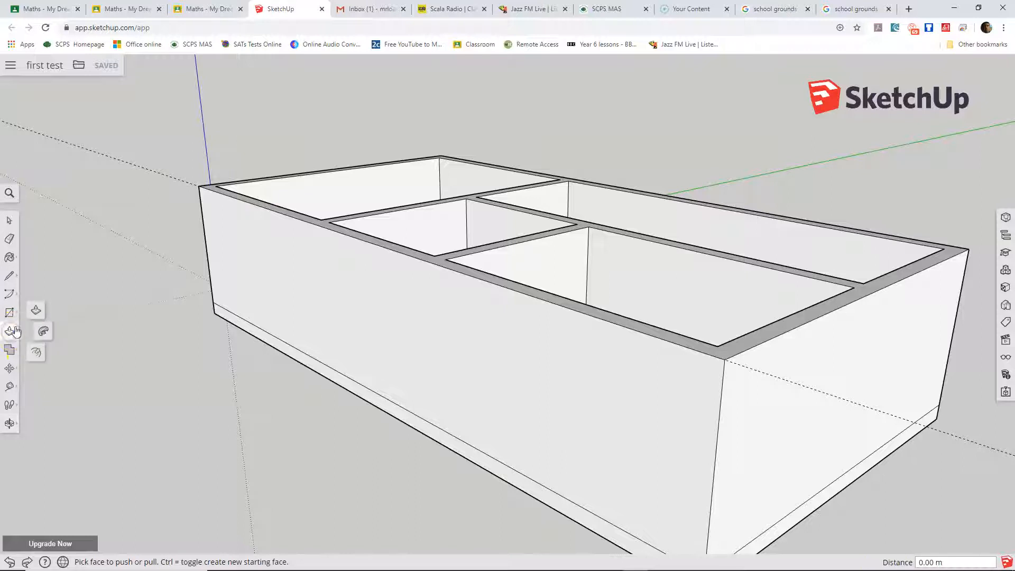
drag(297, 356, 92, 426)
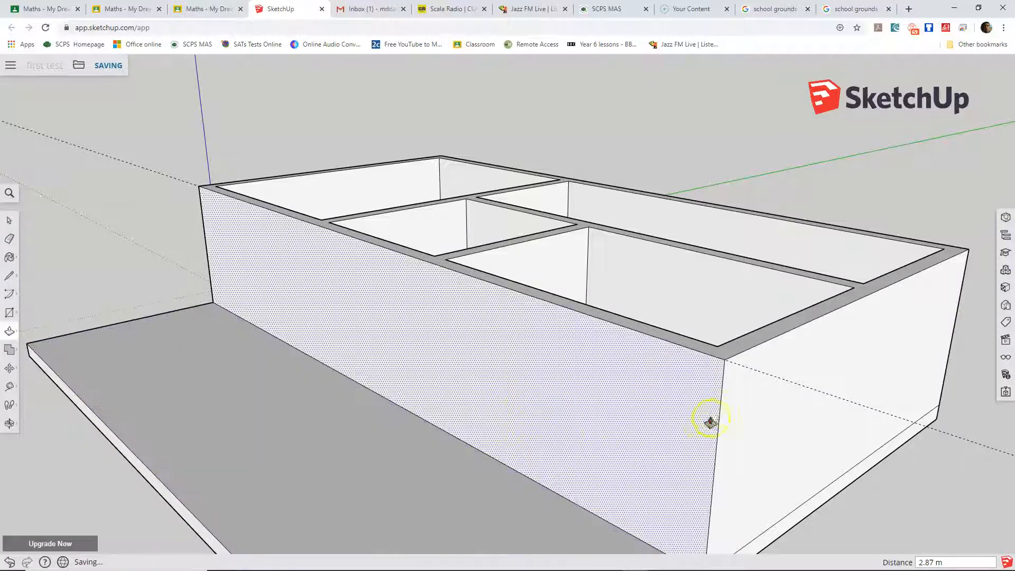
Pull the long outer wall face above the extended slab outward about 2.87 m, flush with the slab's edge.
drag(641, 389, 355, 498)
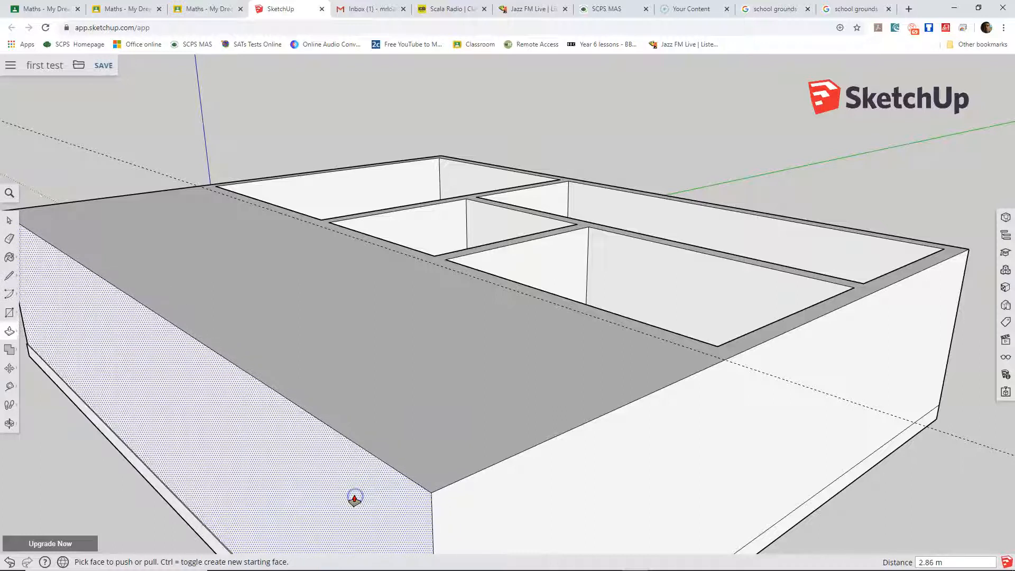
click(321, 492)
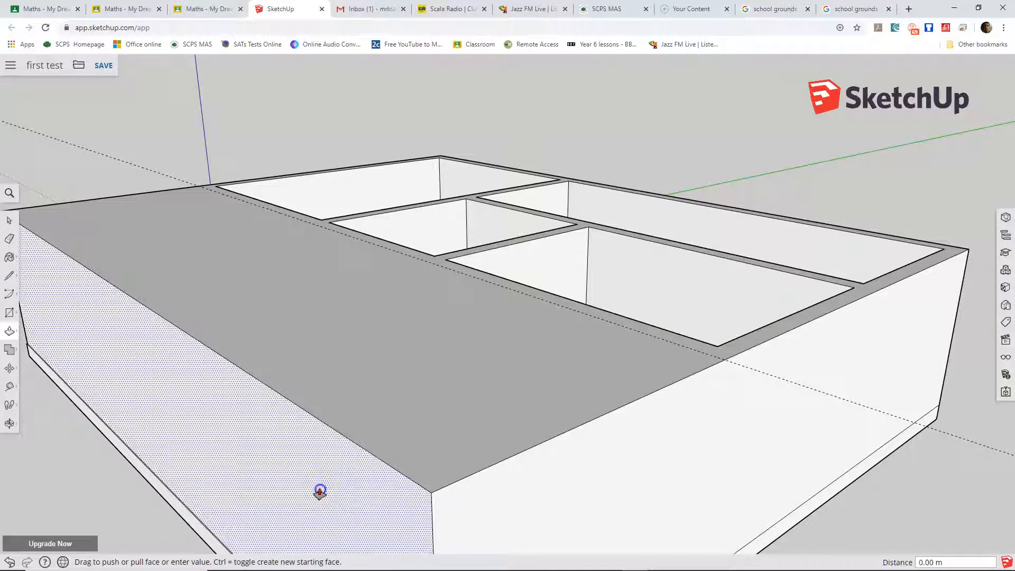
click(320, 492)
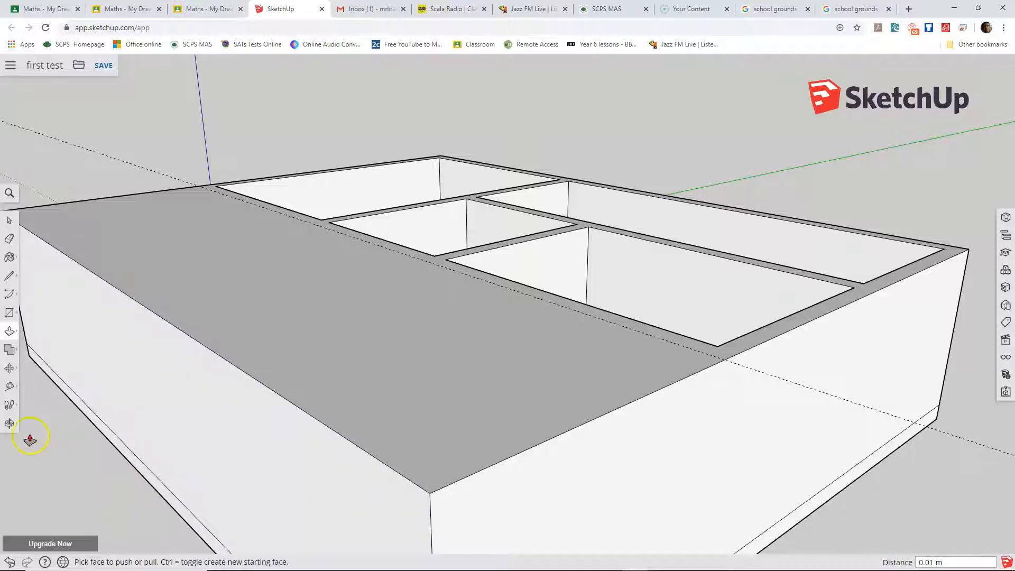
Push the thickened wall's inner face outward in each of the three adjoining rooms, about 2.77 m in the end room.
click(9, 424)
drag(494, 492, 397, 319)
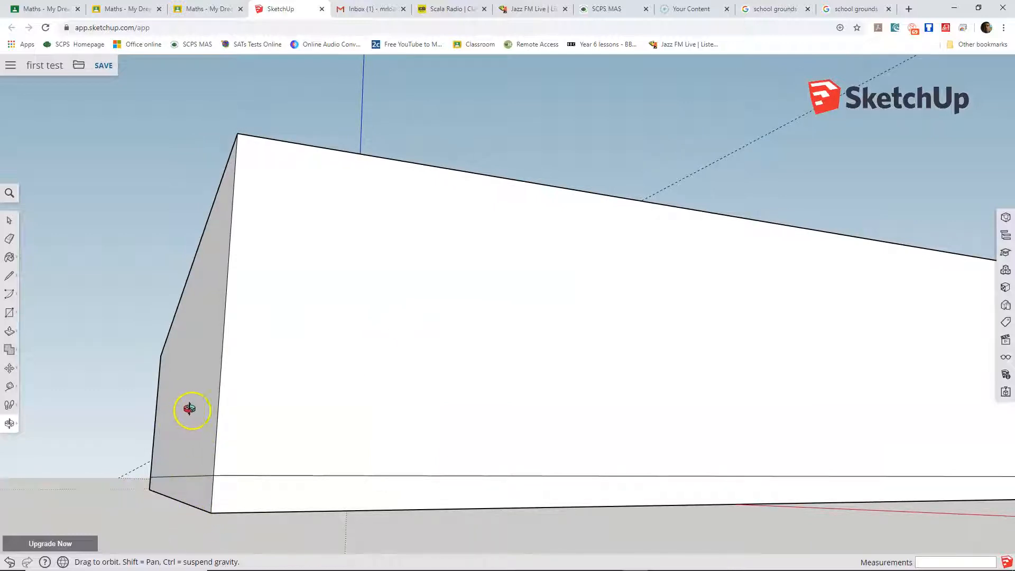
drag(220, 449, 335, 478)
drag(819, 392, 539, 438)
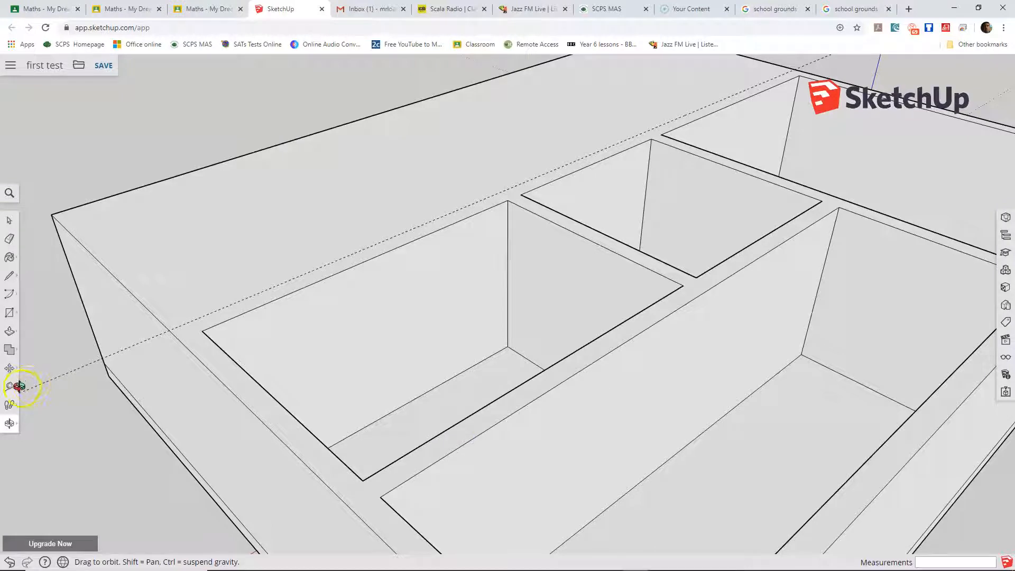
click(10, 331)
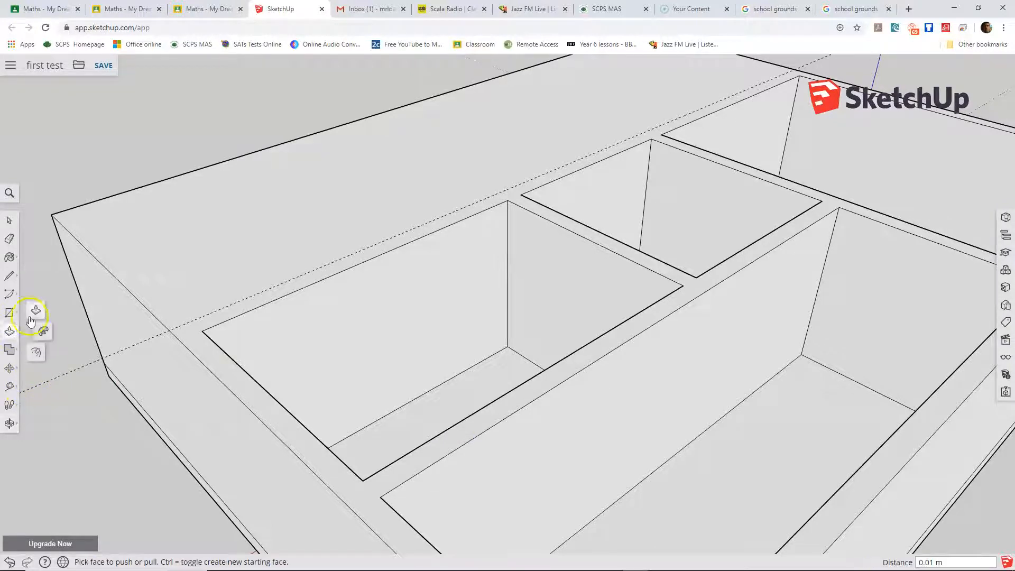
drag(418, 339, 295, 239)
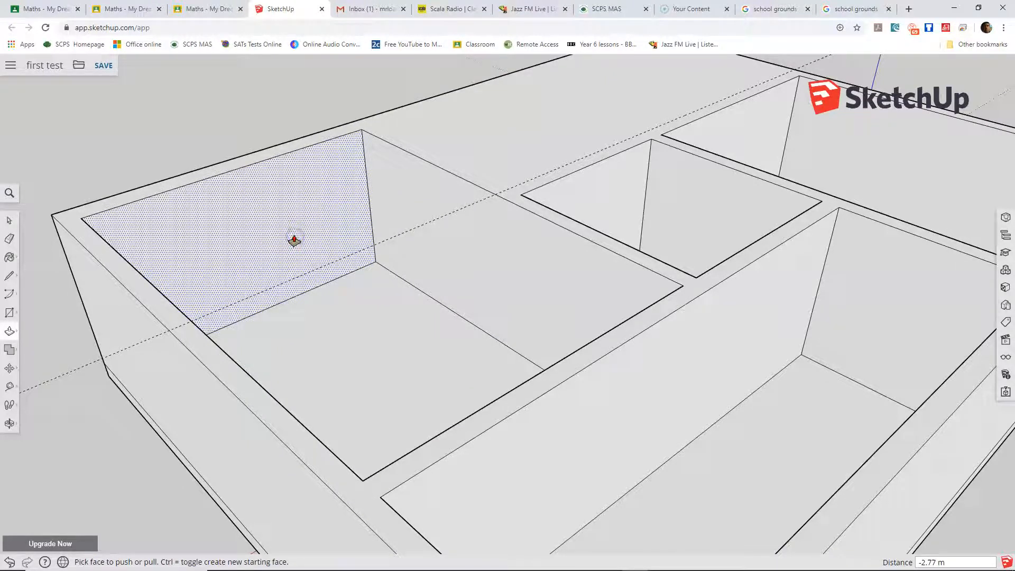
click(612, 192)
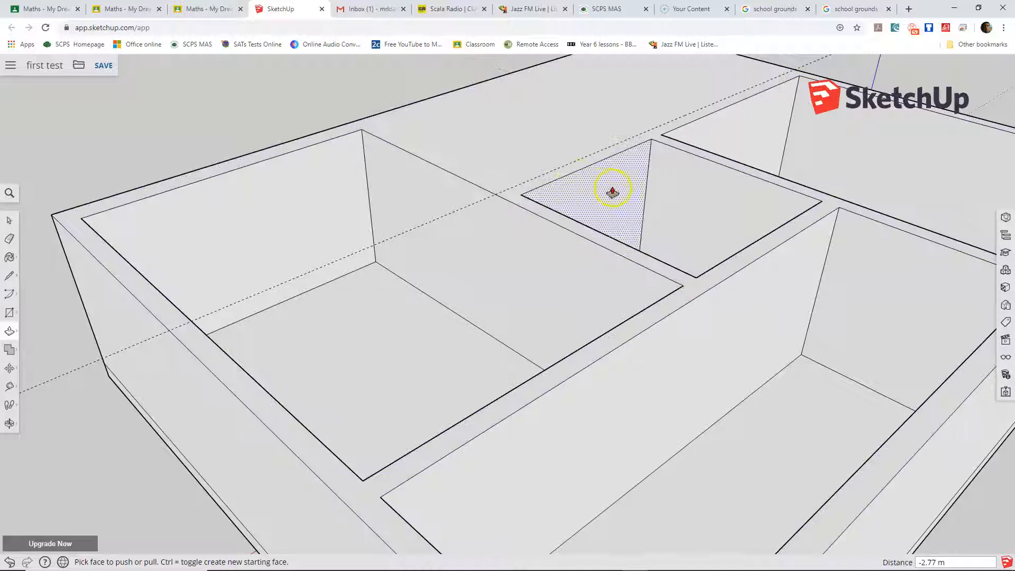
drag(620, 191, 626, 90)
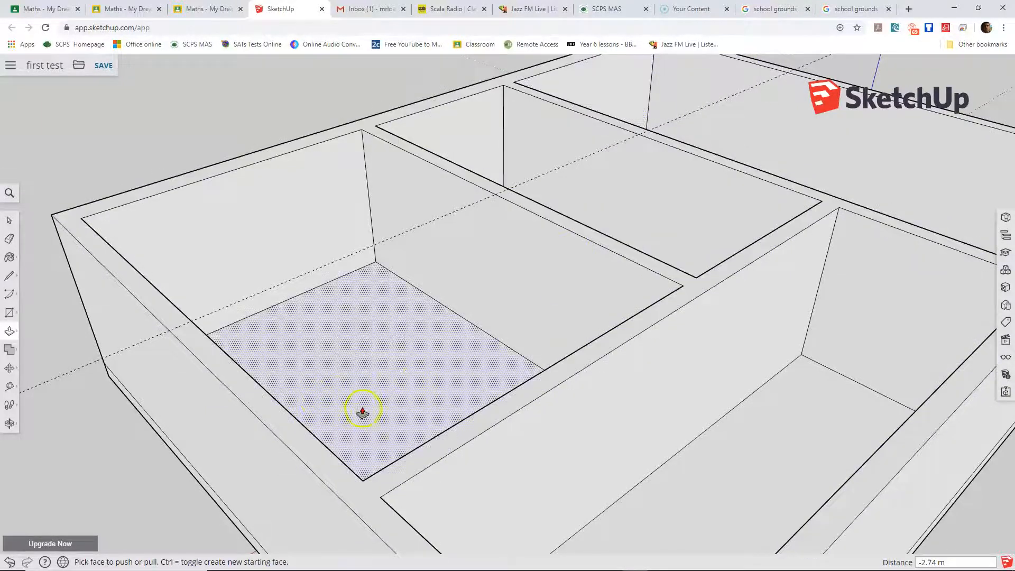
Measure the extended outer wall's thickness with the Tape Measure and place parallel guide lines along its top.
click(12, 388)
click(36, 336)
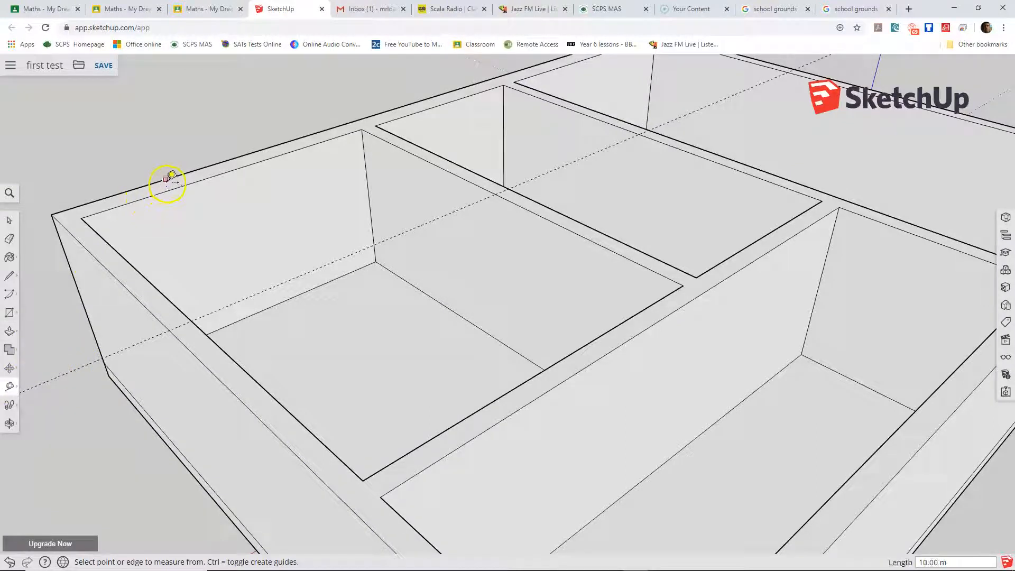
click(166, 179)
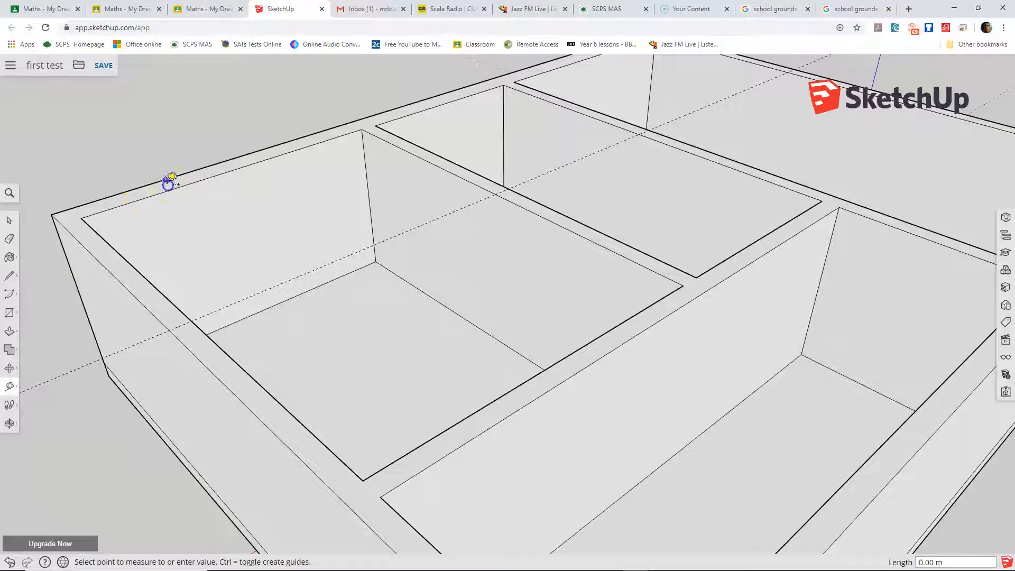
click(170, 190)
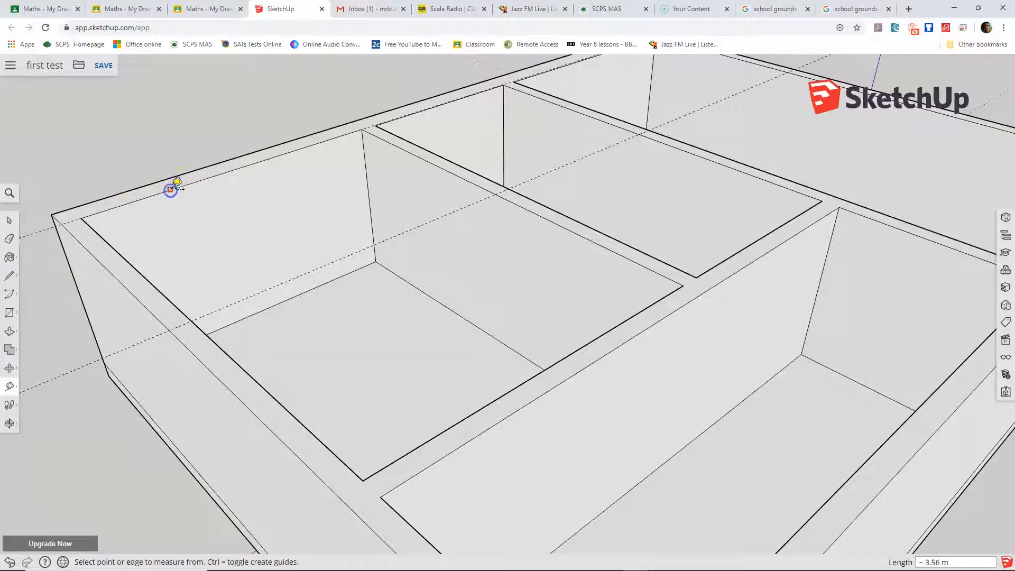
click(177, 187)
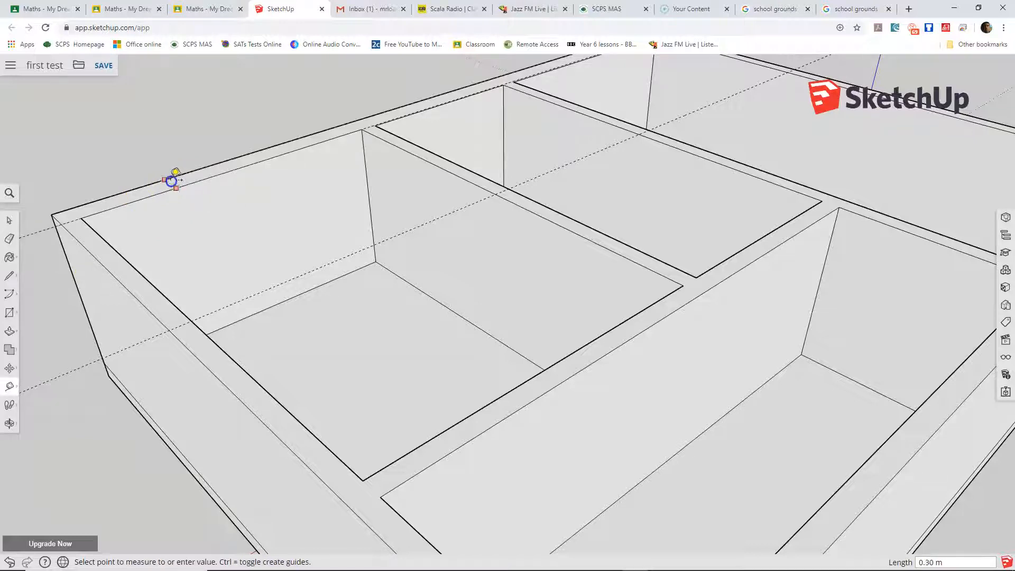
click(171, 181)
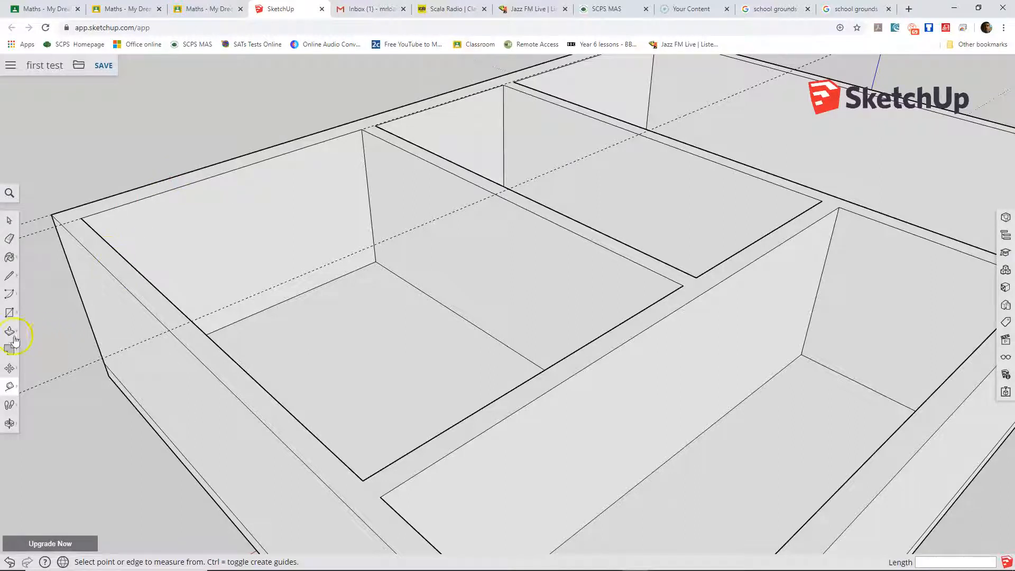
Push the outer wall's inner face in each of the three rooms slightly outward towards the guide line, thinning the wall.
click(33, 310)
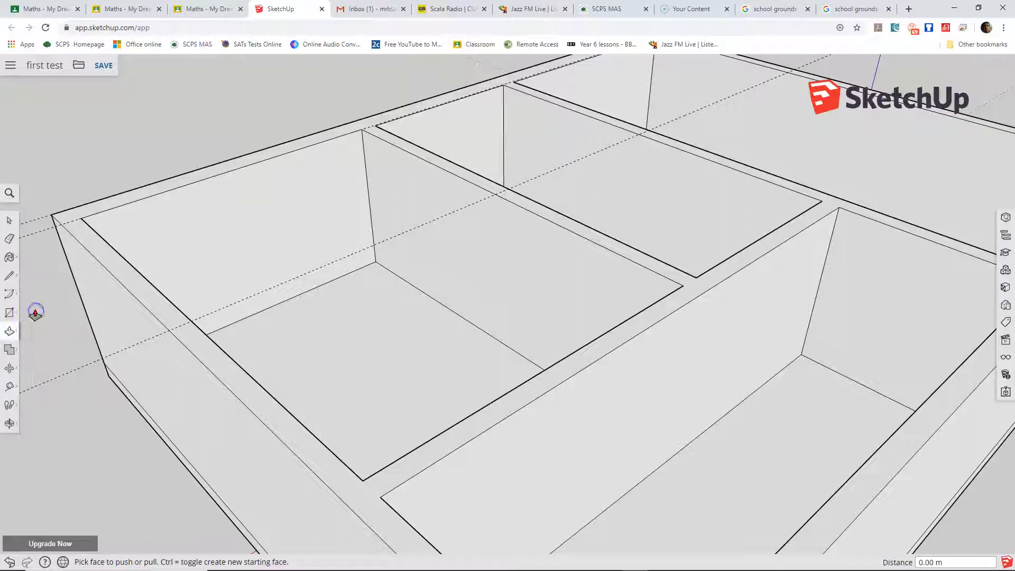
click(176, 239)
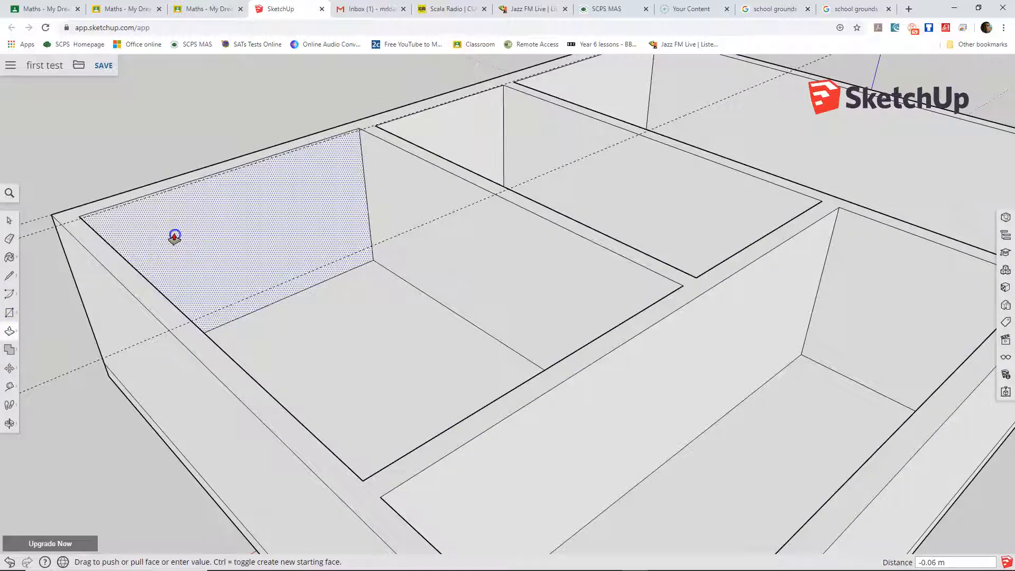
click(175, 237)
click(450, 136)
click(449, 133)
click(572, 87)
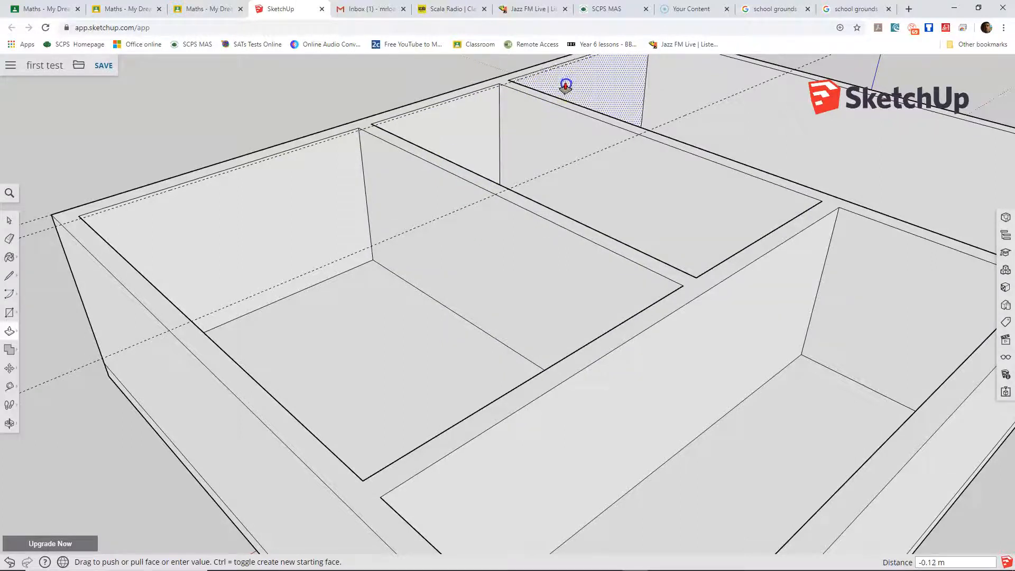
click(563, 86)
Draw a doorway rectangle 0.8 m wide and 1.8 m high at floor level on the middle room's back wall.
click(7, 423)
mouse_move(8, 424)
drag(261, 249, 680, 351)
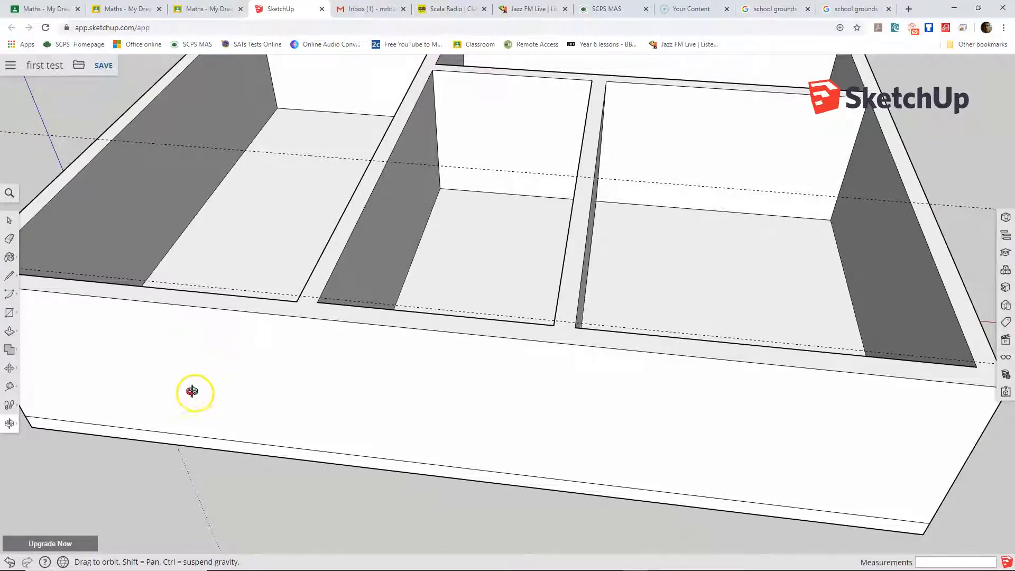
drag(166, 399, 458, 387)
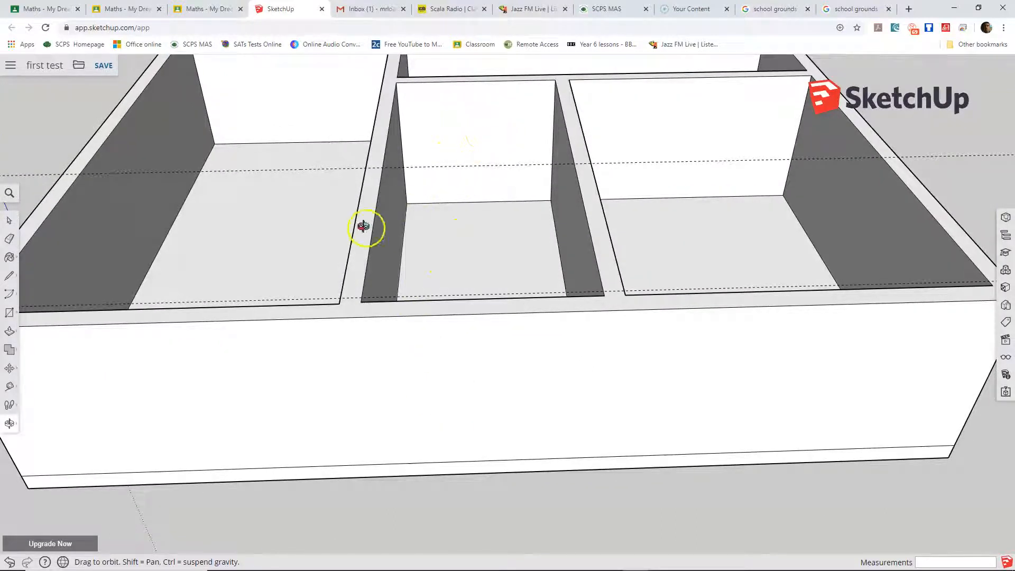
click(9, 313)
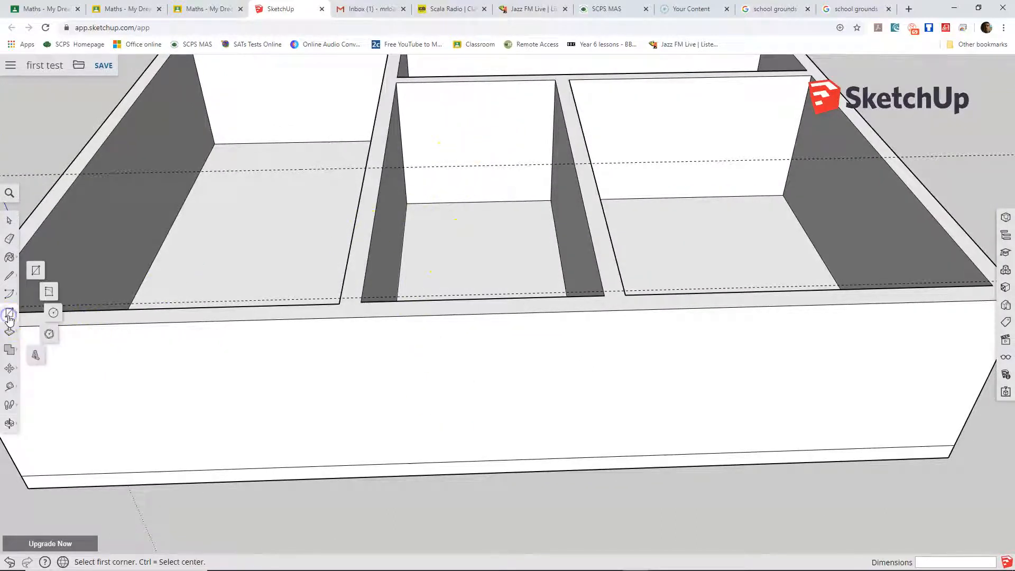
click(451, 201)
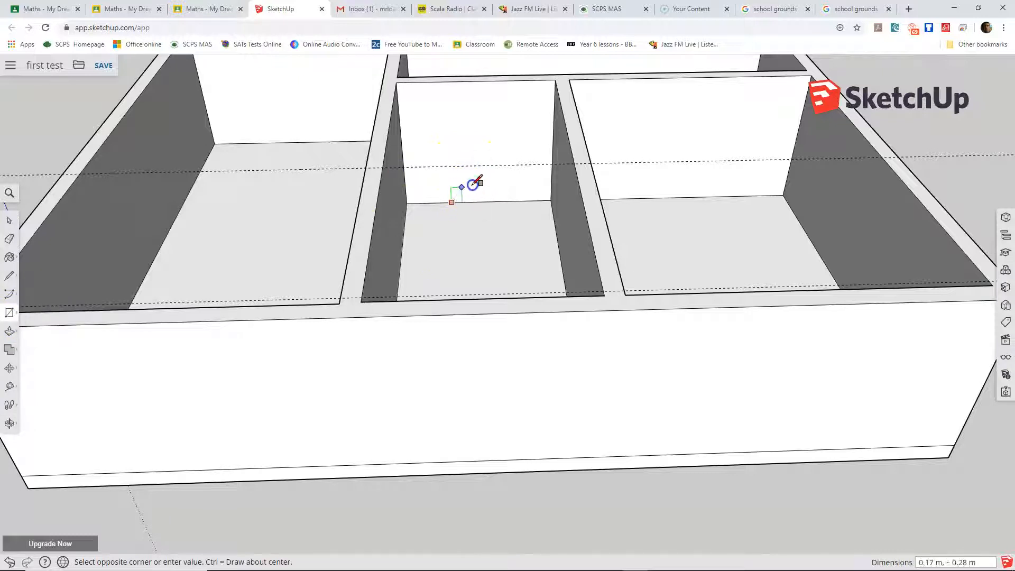
click(493, 181)
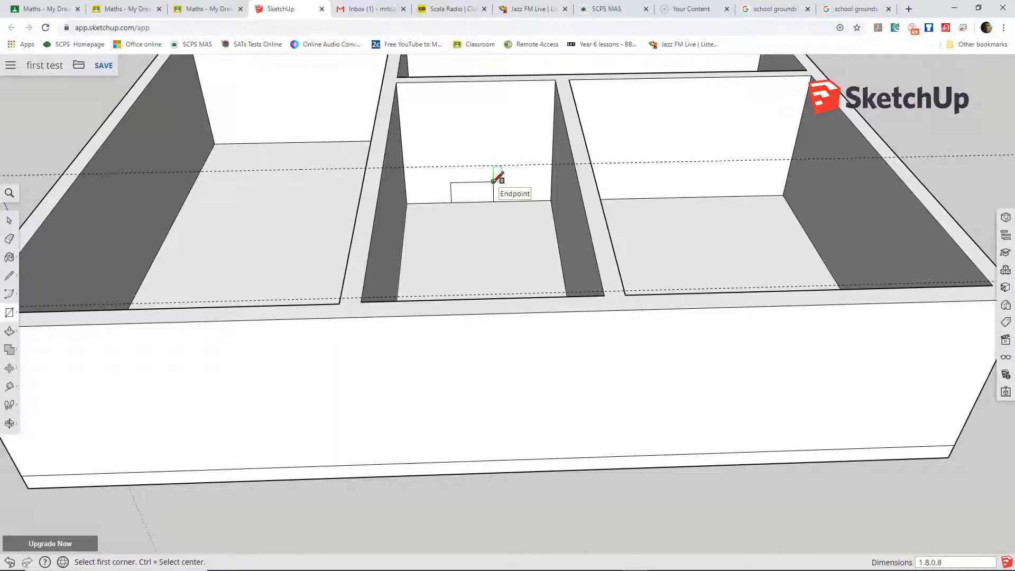
text(1.8,0.8)
key(Return)
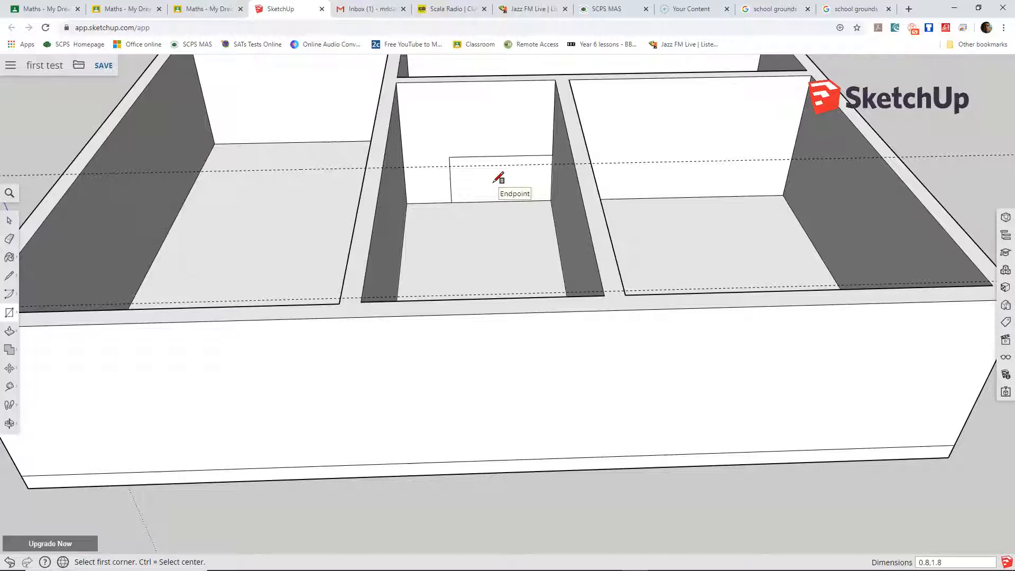
text(0.8,1.8)
key(Return)
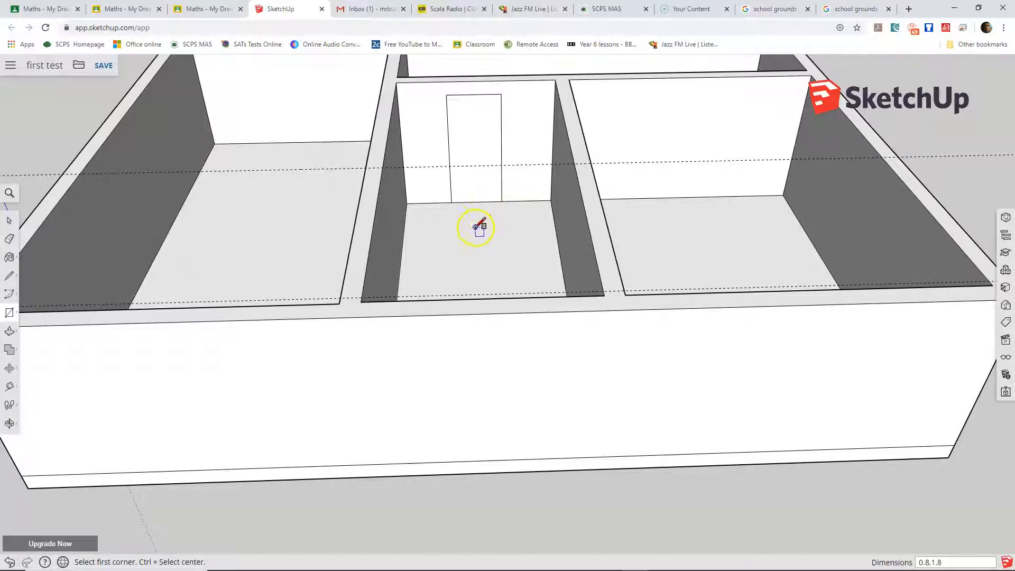
Push the doorway rectangle 0.20 m through the wall to cut an open doorway.
click(8, 332)
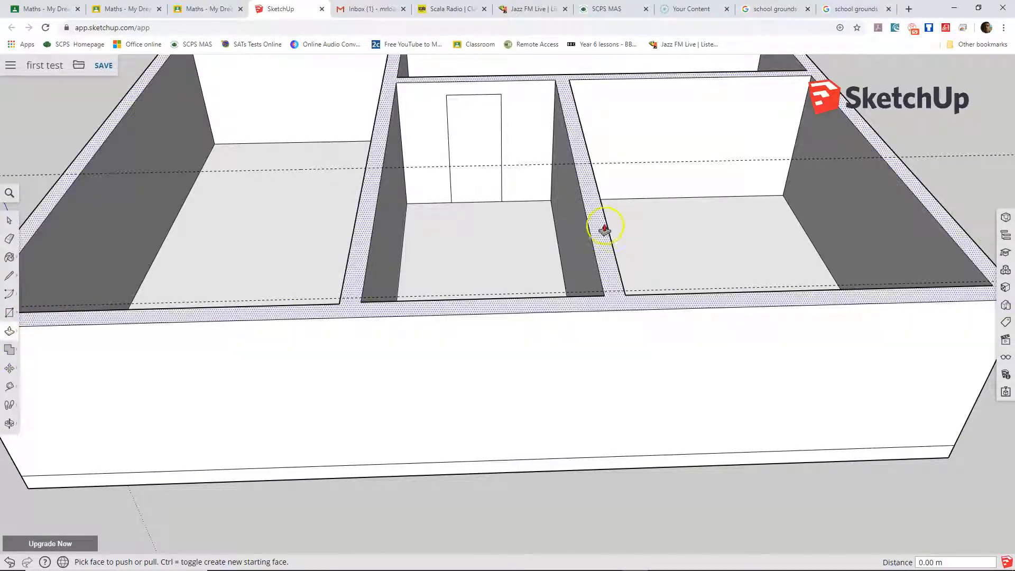
click(479, 142)
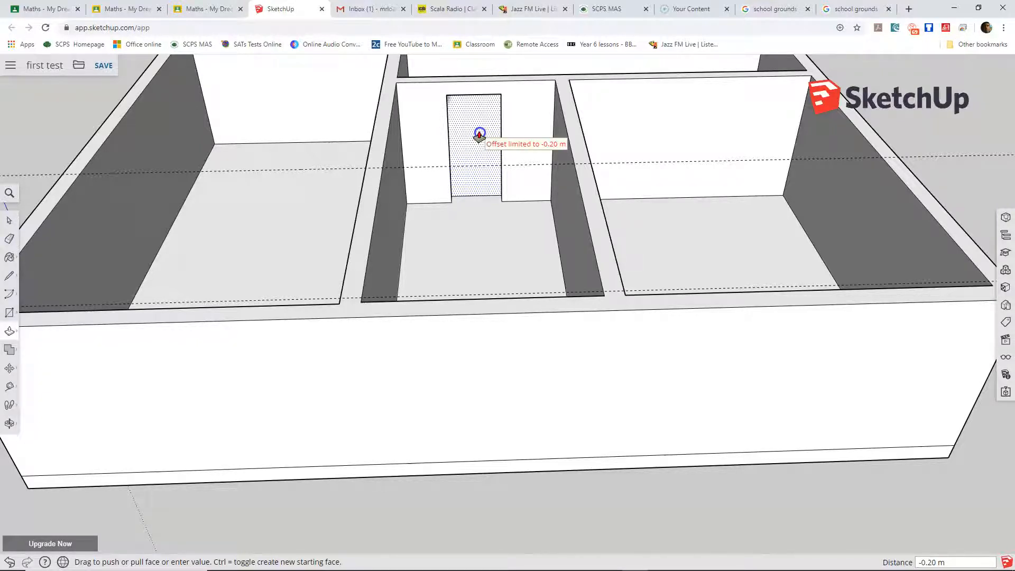
click(479, 135)
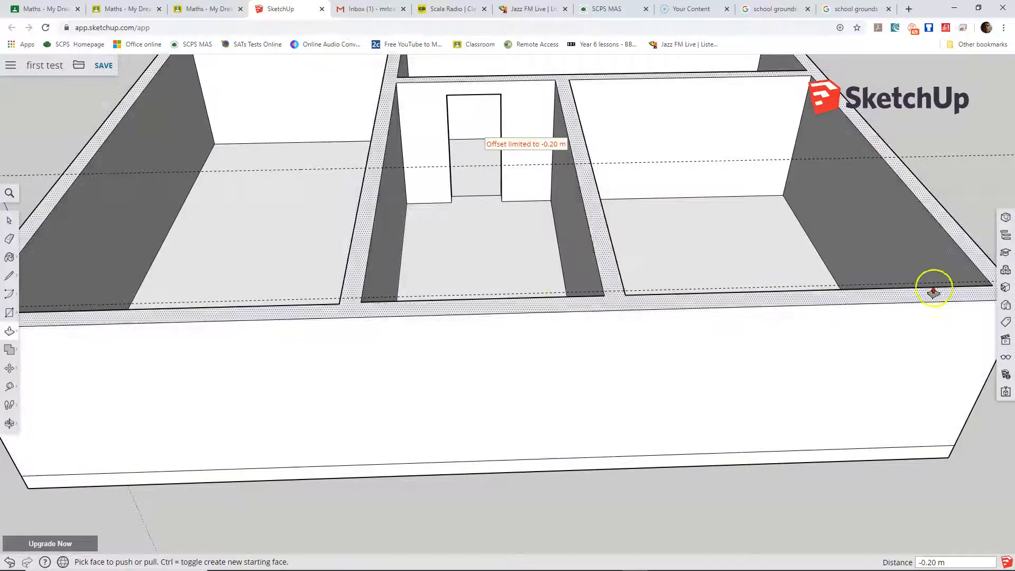
click(10, 425)
click(39, 381)
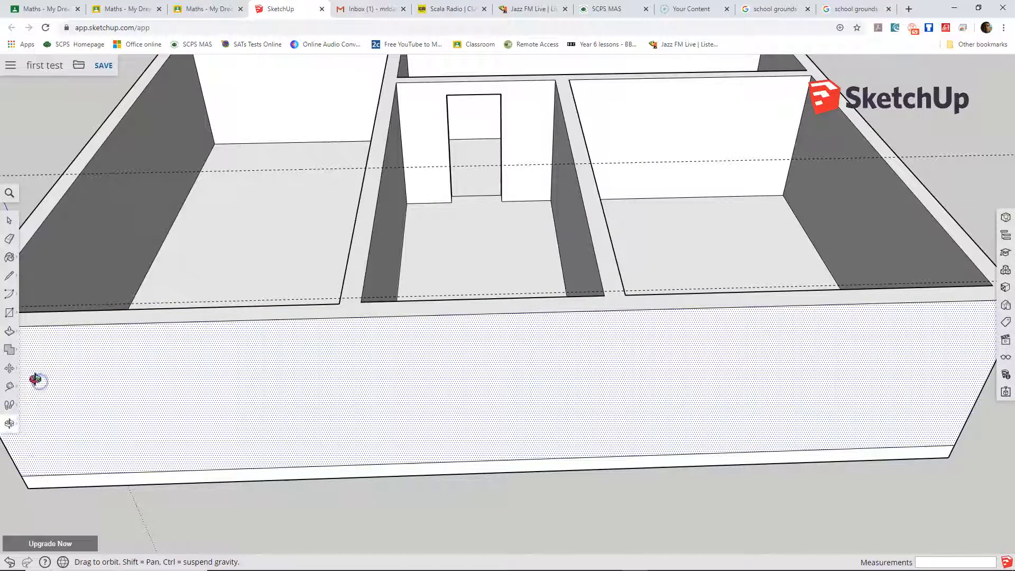
Draw a rectangle 3 m wide and 1.8 m high at floor level on the outer side wall of the large end room.
drag(475, 203, 852, 259)
drag(347, 283, 396, 236)
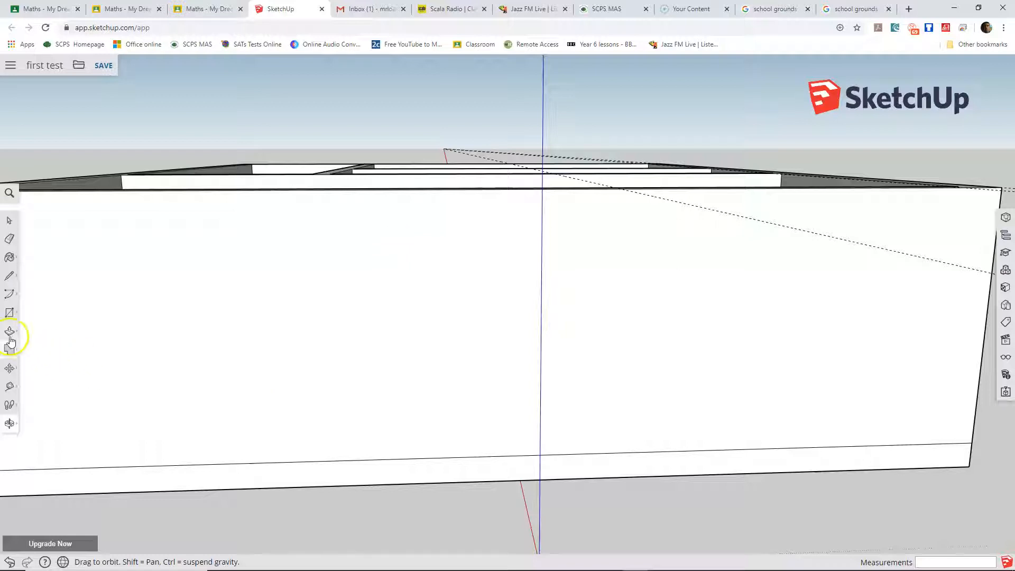
click(11, 316)
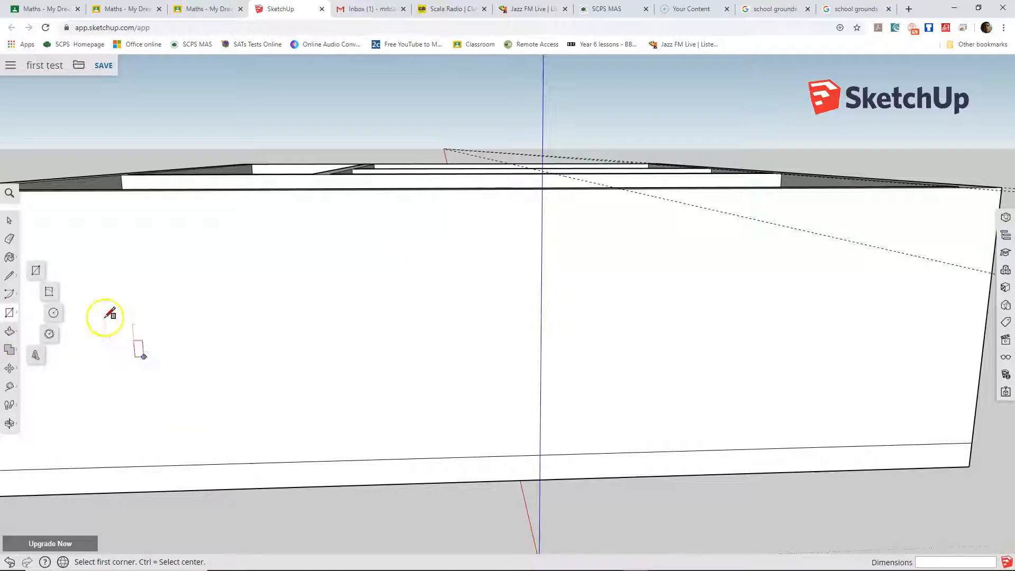
click(36, 271)
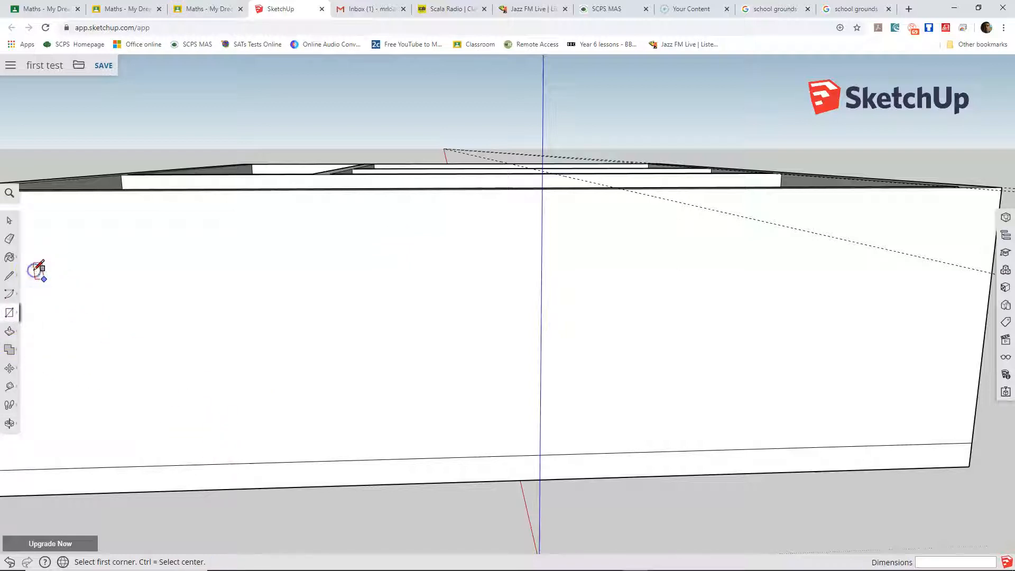
click(258, 462)
click(317, 397)
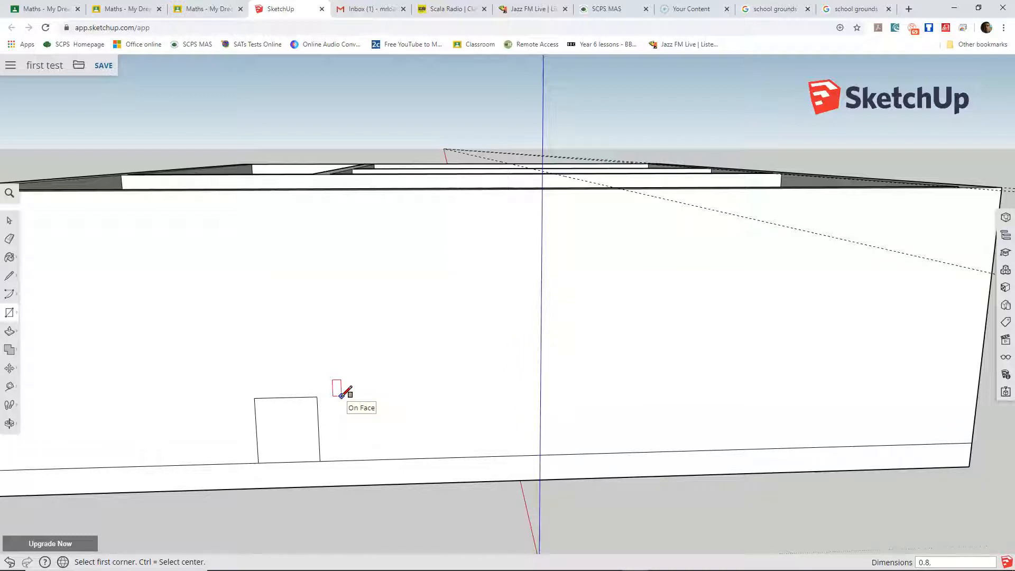
key(Return)
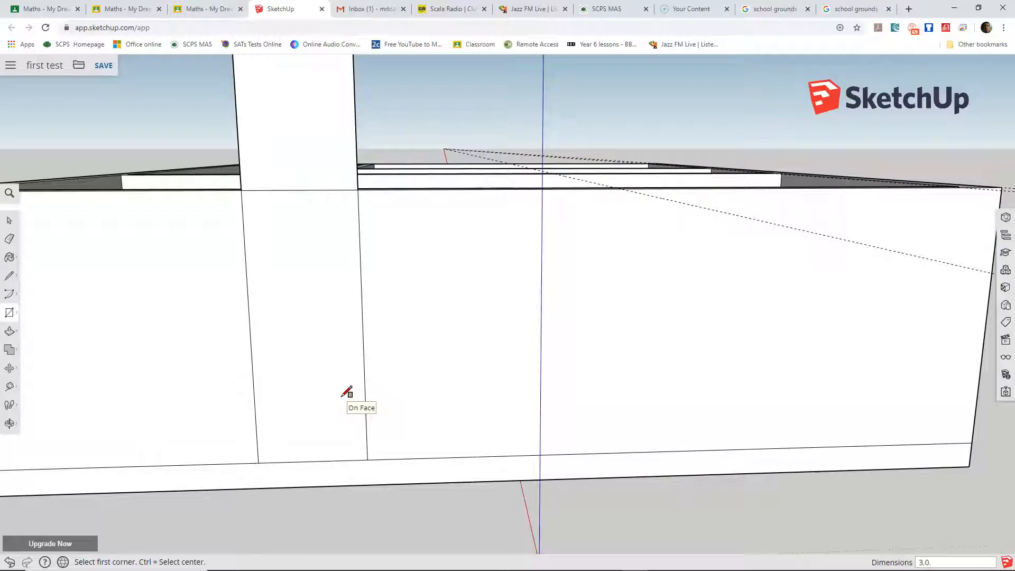
key(Return)
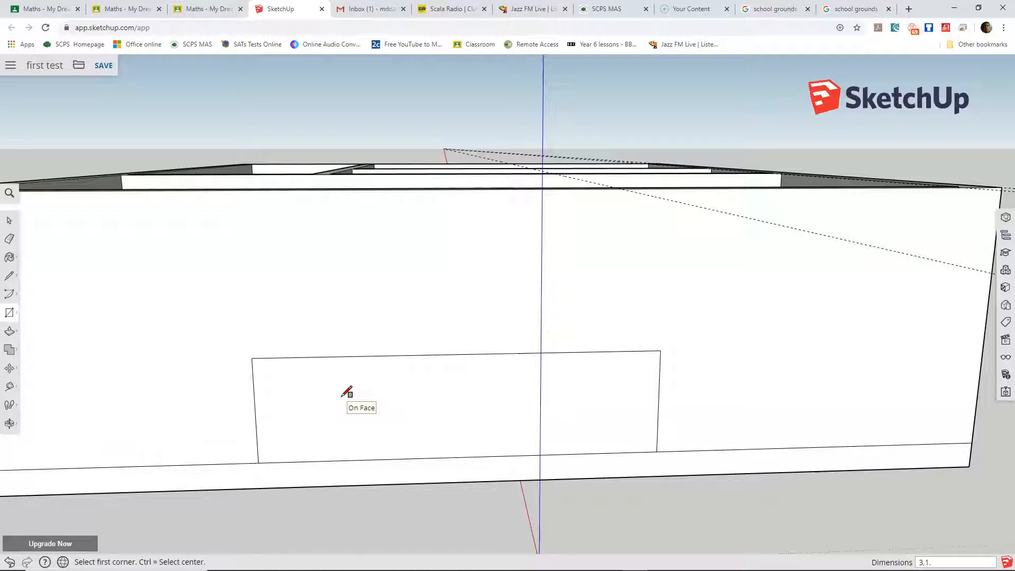
key(Return)
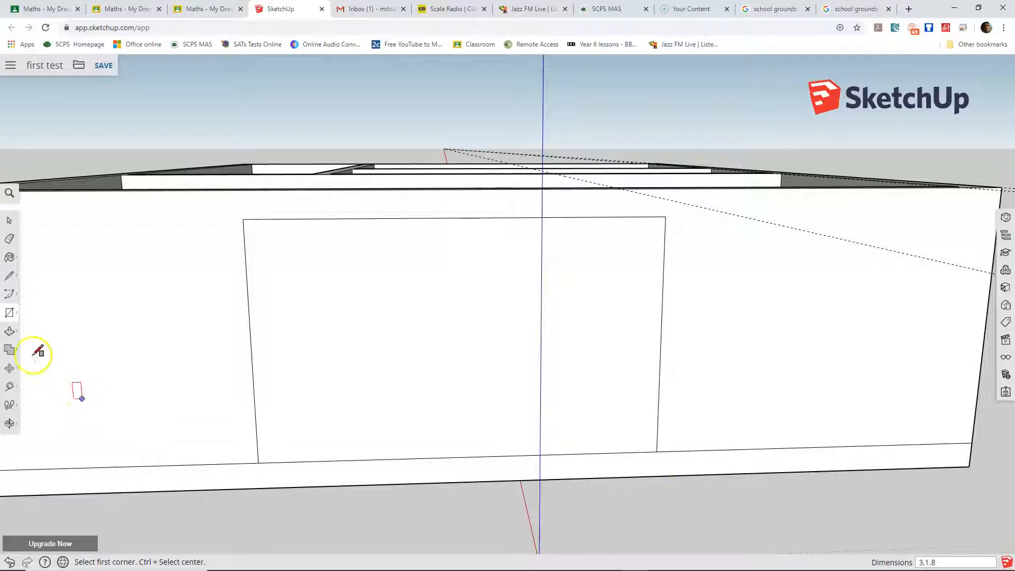
Try to push the wide rectangle 0.21 m into the outer wall and undo the push.
click(8, 332)
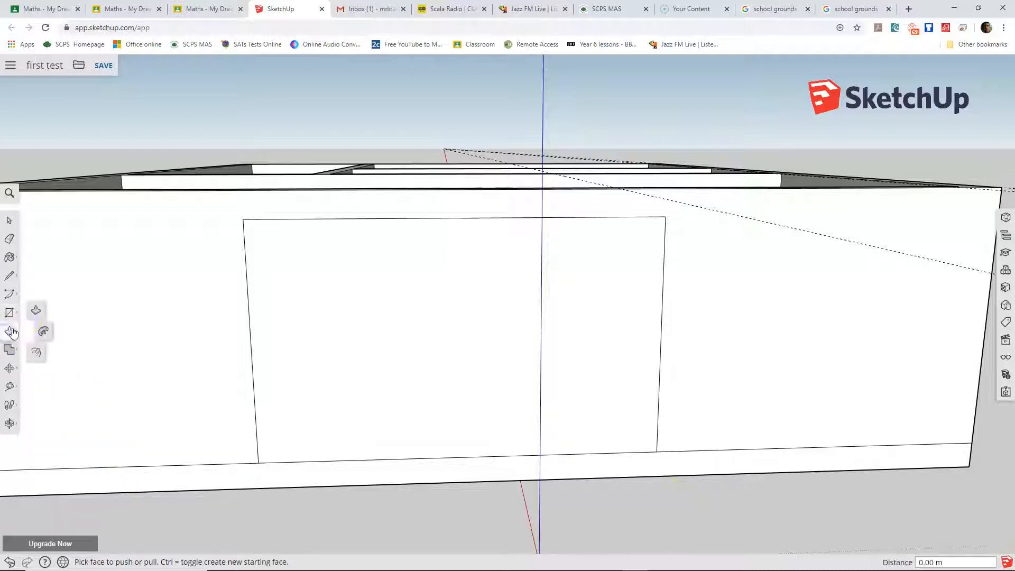
click(387, 328)
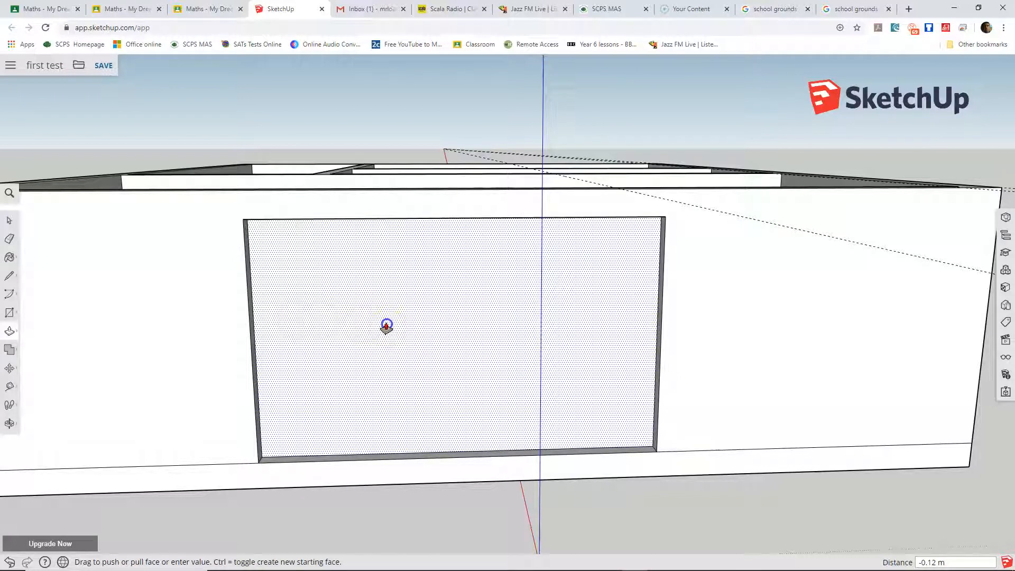
click(387, 324)
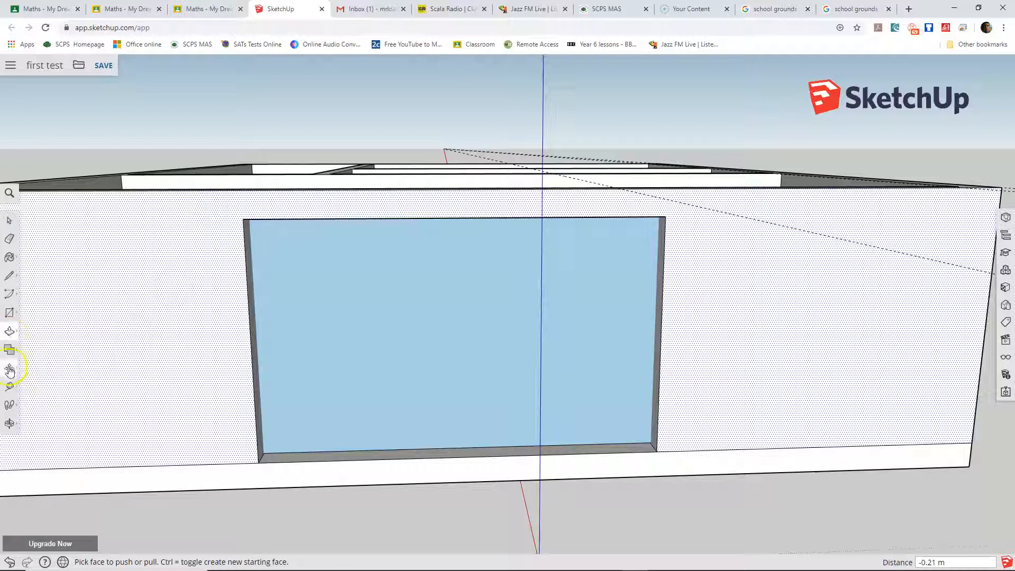
click(10, 423)
drag(36, 384, 112, 363)
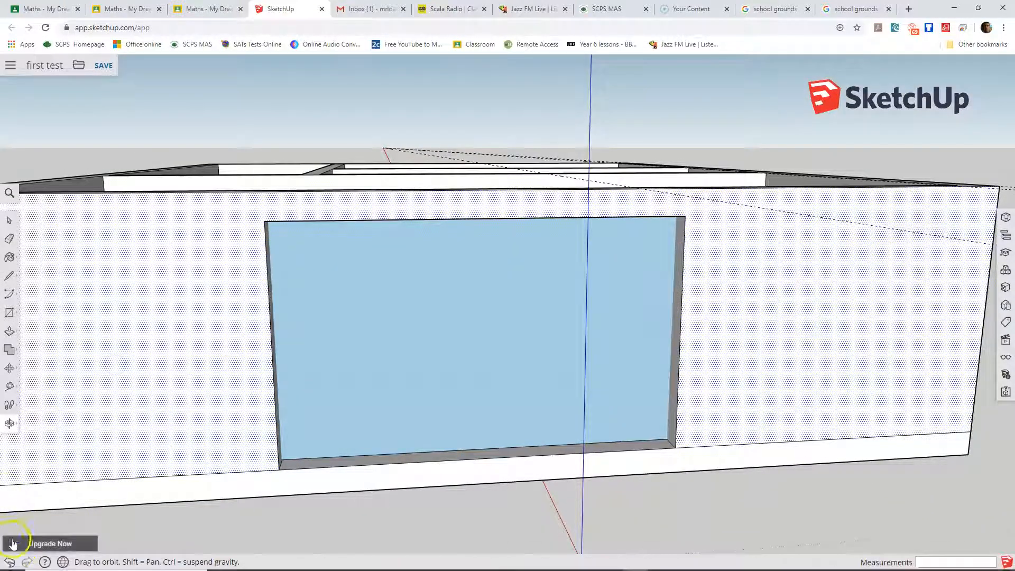
click(10, 563)
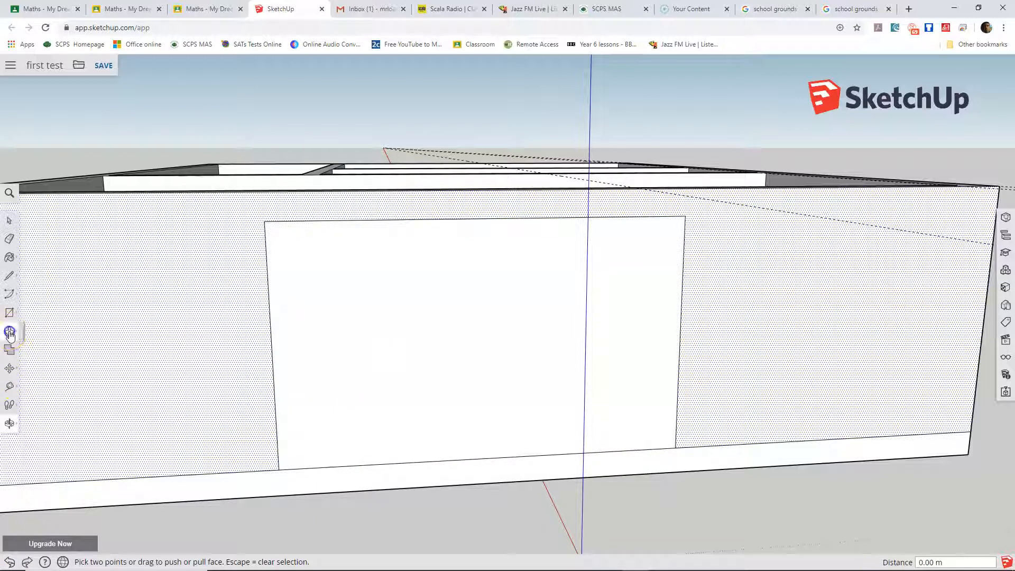
Push the wide rectangle 0.20 m through the outer wall to cut an open entrance.
click(35, 310)
click(448, 357)
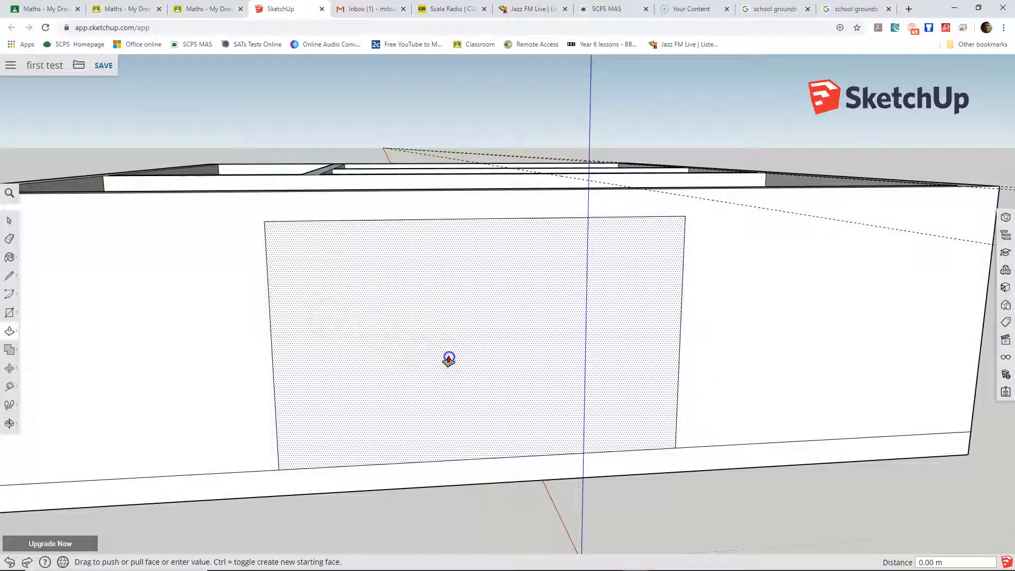
drag(449, 358, 452, 352)
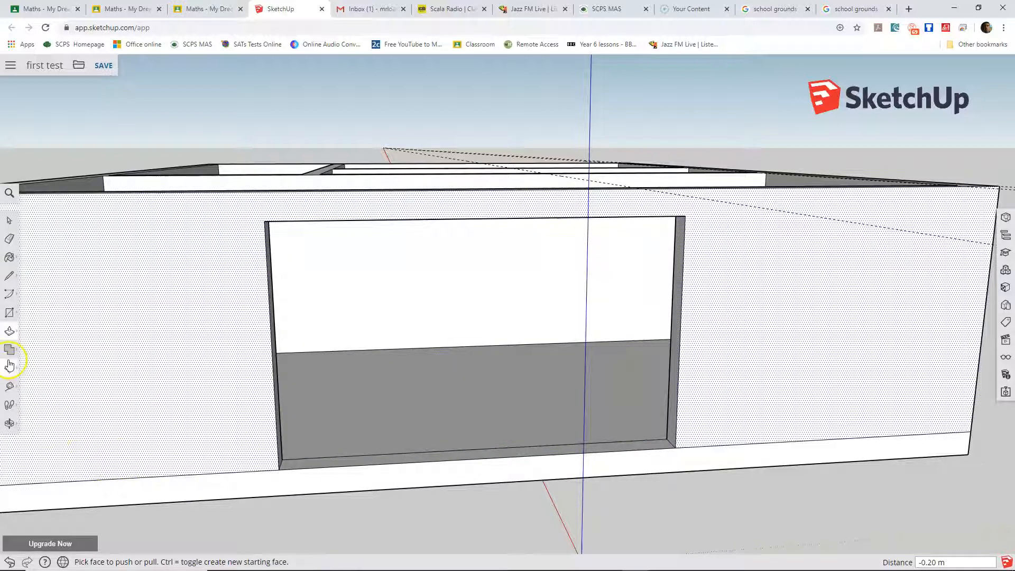
Examine the wide outer opening, the inner doorway and the room layout from several sides of the house.
click(9, 423)
click(37, 384)
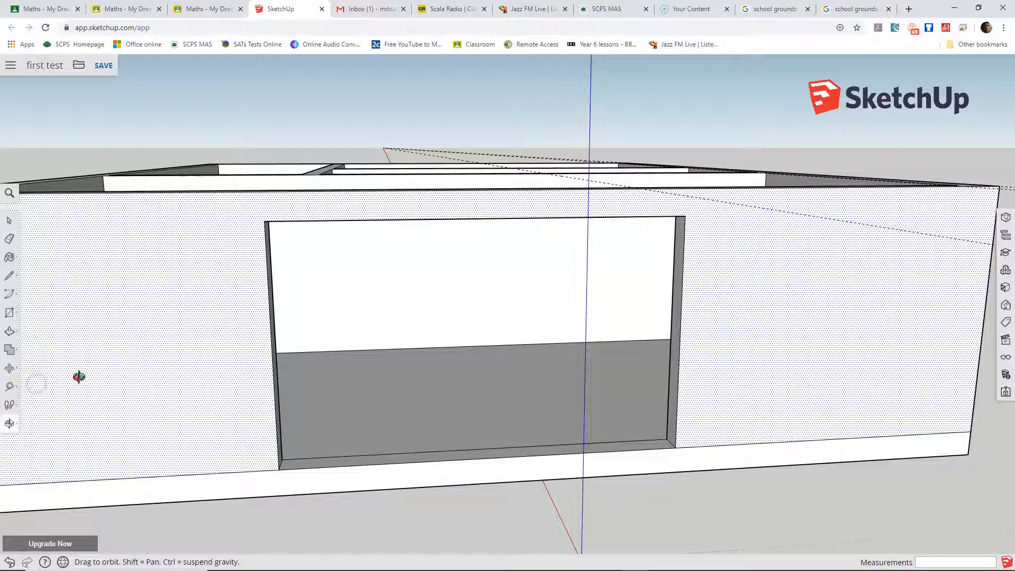
drag(211, 360, 687, 444)
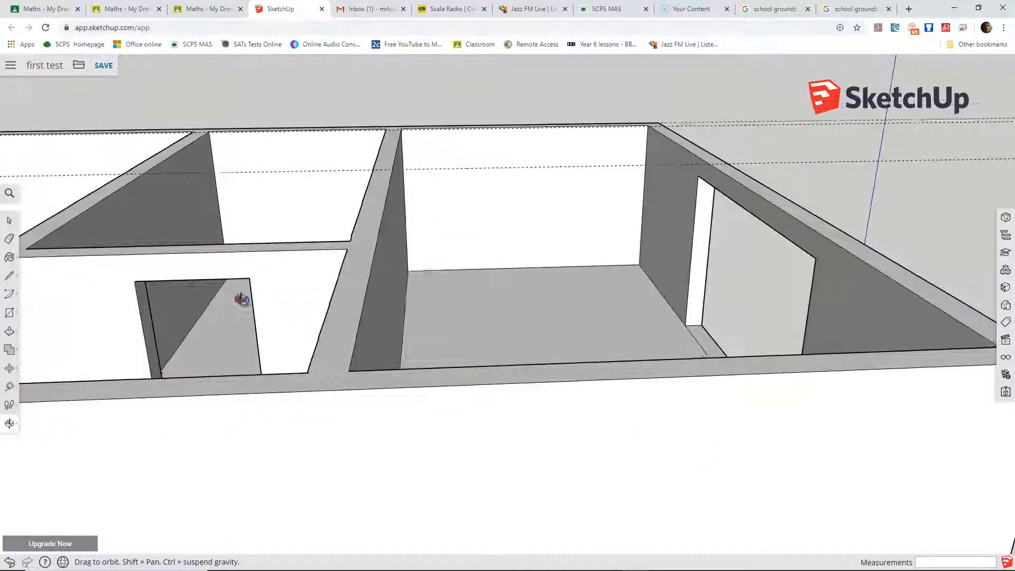
drag(243, 296, 370, 365)
drag(297, 436, 461, 324)
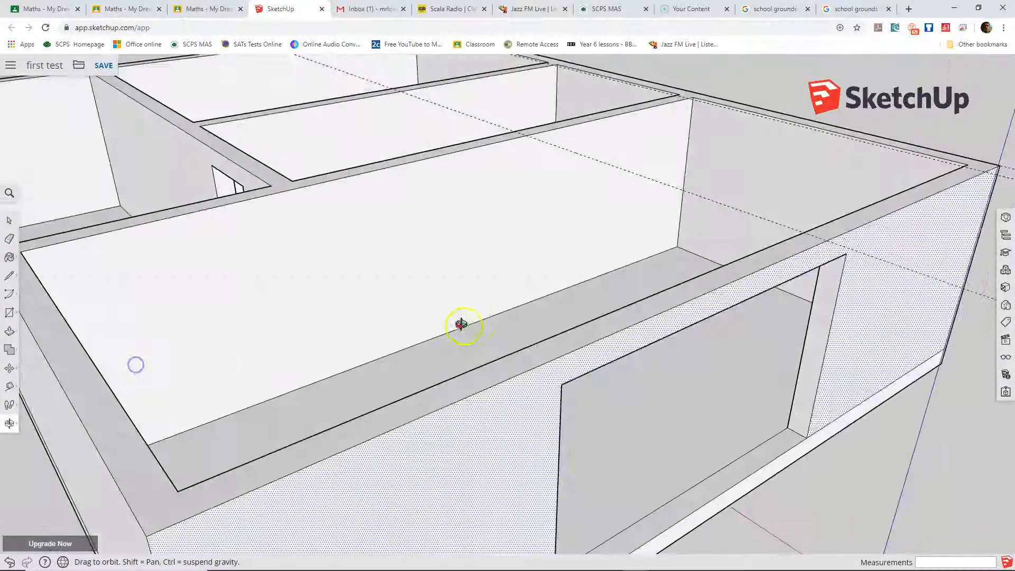
scroll(462, 323, down, 6)
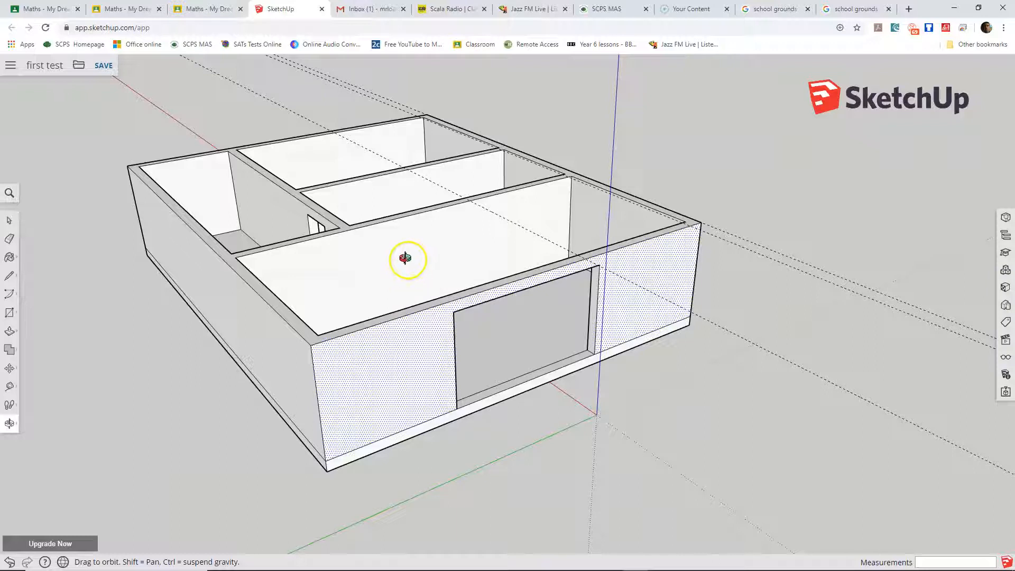
drag(411, 249, 481, 275)
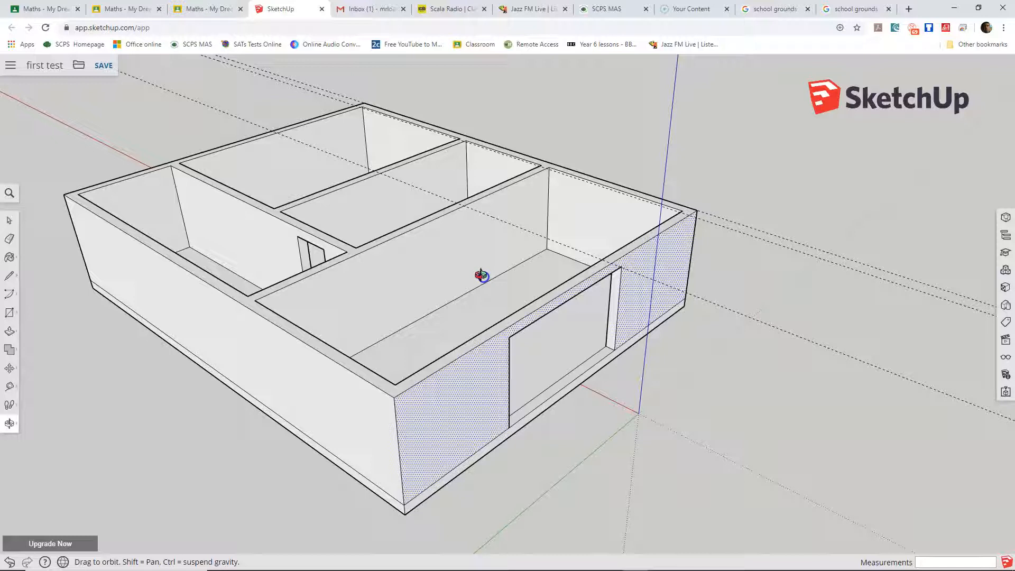
drag(481, 275, 185, 389)
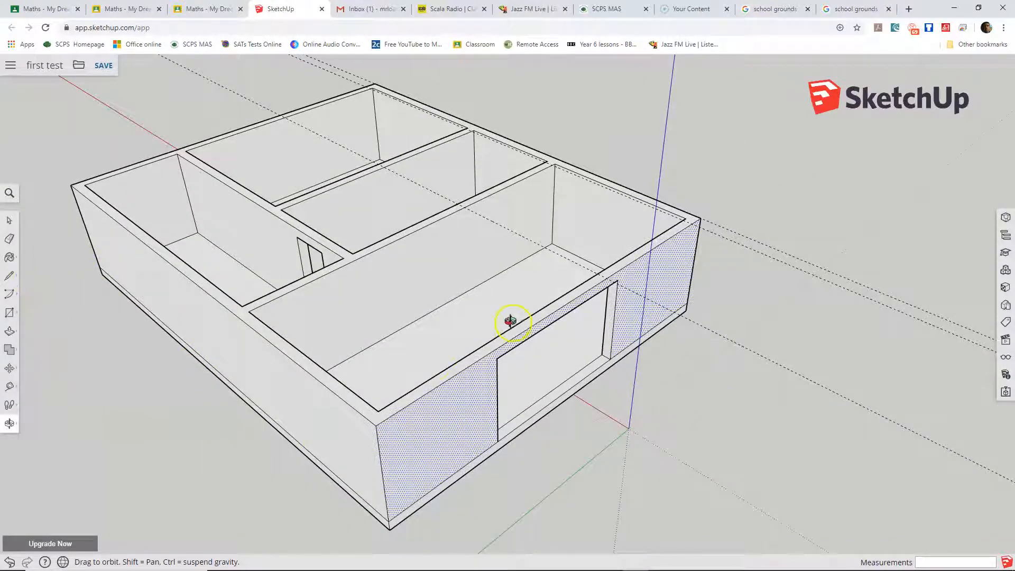
drag(307, 237, 506, 304)
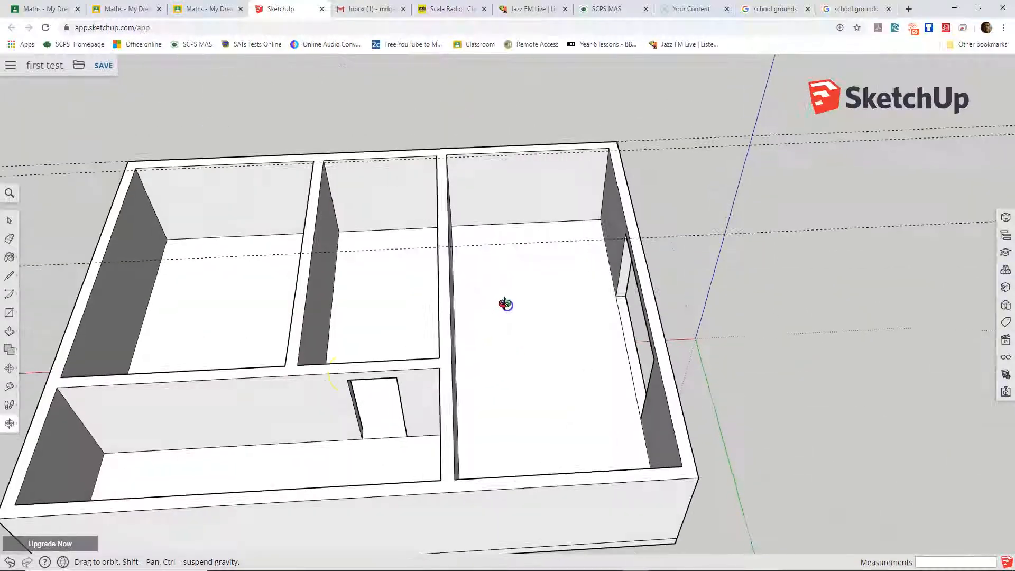
drag(273, 434, 522, 424)
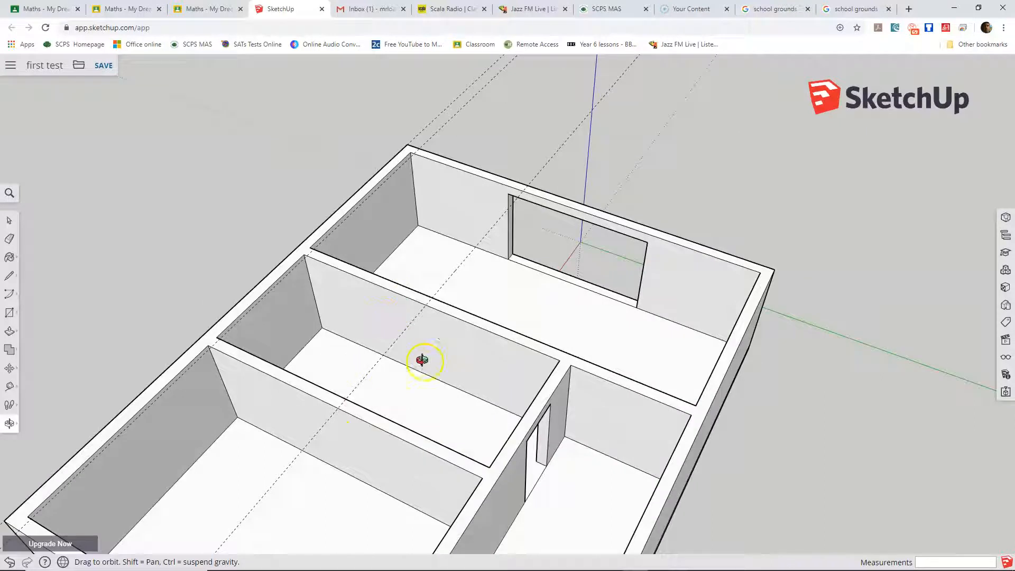
drag(549, 453, 268, 335)
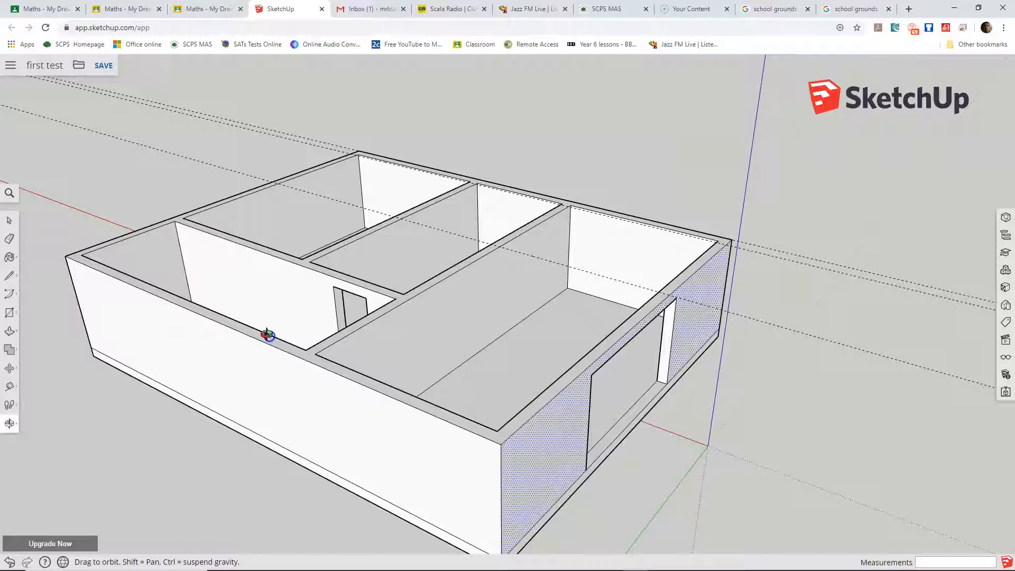